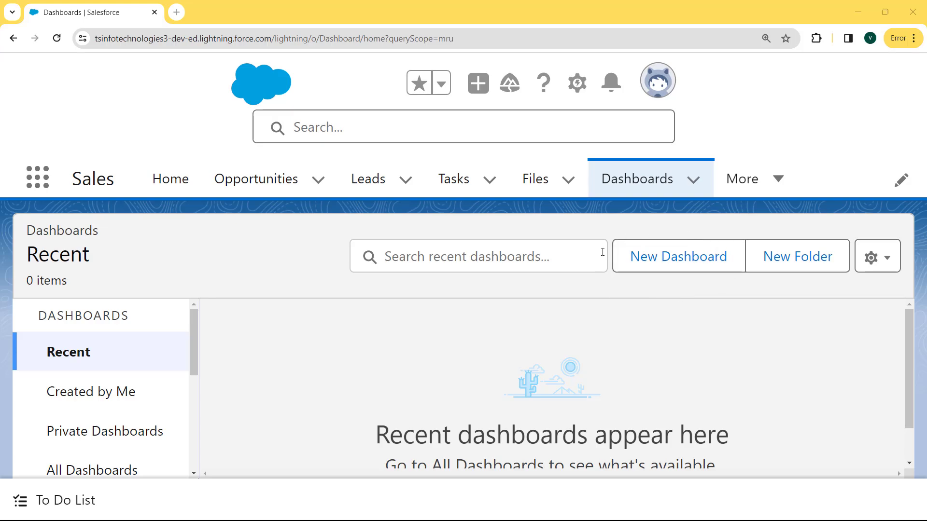
- Start a new dashboard named "Opportunity Dashboard" with no description
{"action": "left_click", "coordinate": [682, 249]}
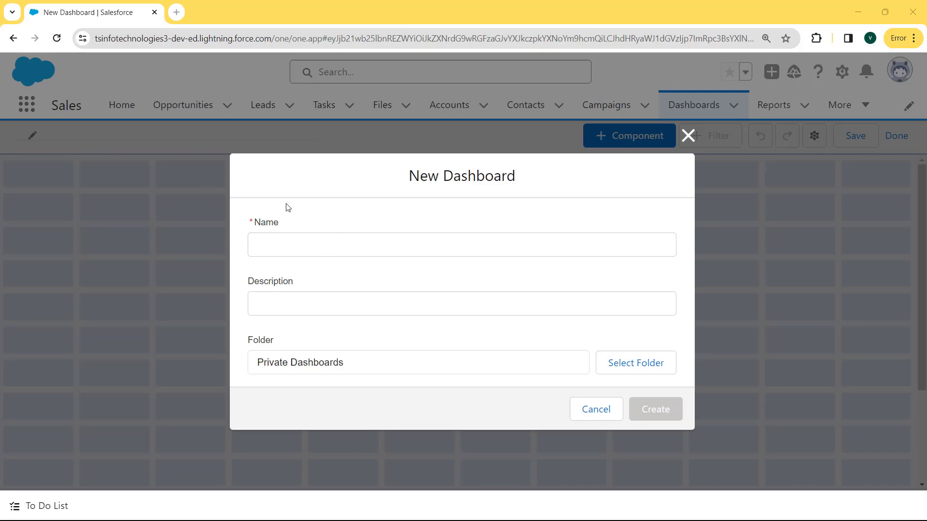
{"action": "left_click", "coordinate": [269, 241]}
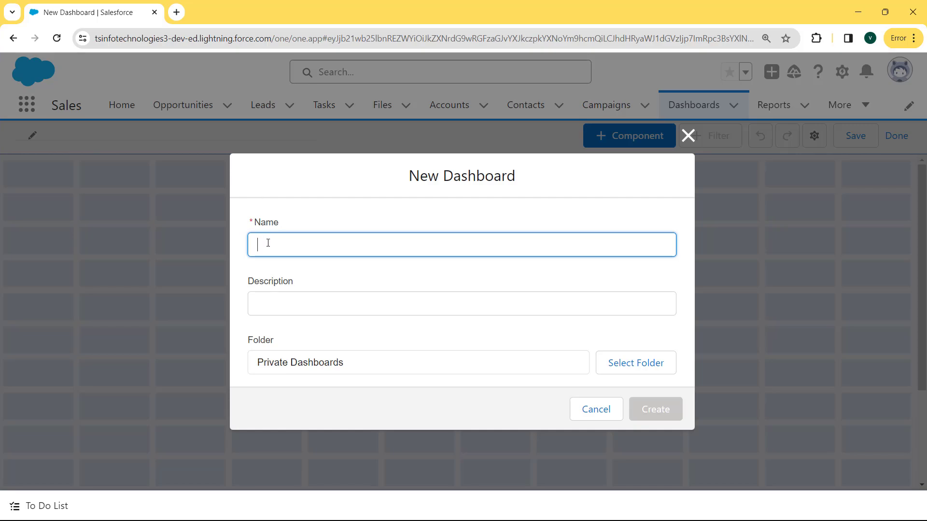
{"action": "type", "text": "Opportunity Dashboard"}
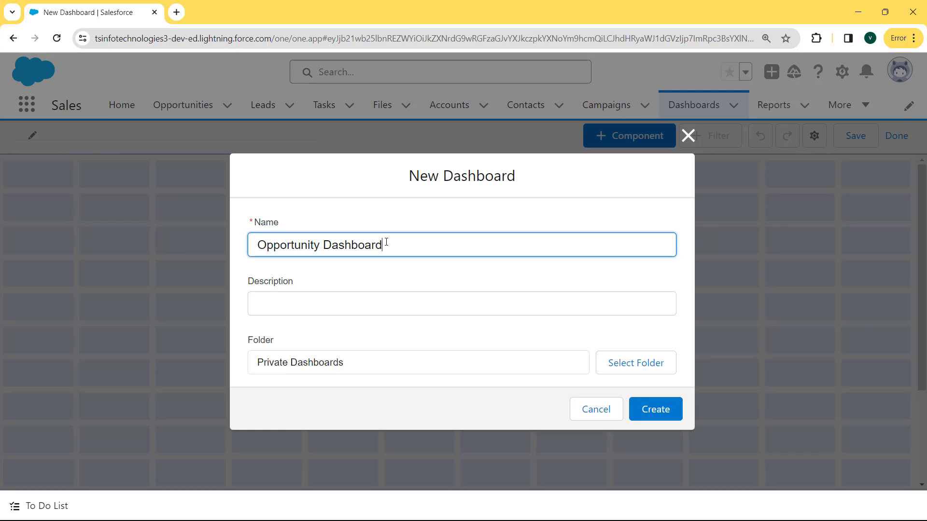
{"action": "left_click", "coordinate": [321, 310]}
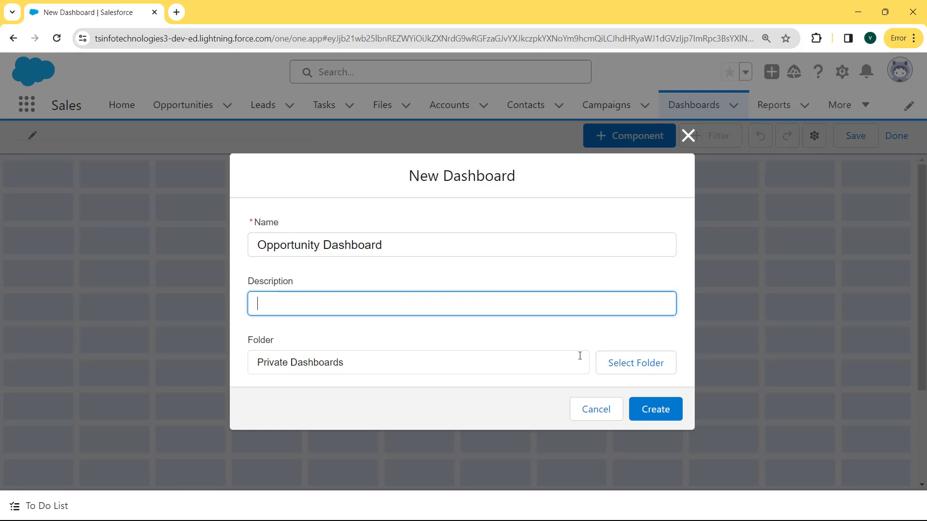
- Create a dashboard folder labelled "Institute Dashboard" with the unique name InstituteDashboard
{"action": "left_click", "coordinate": [628, 364]}
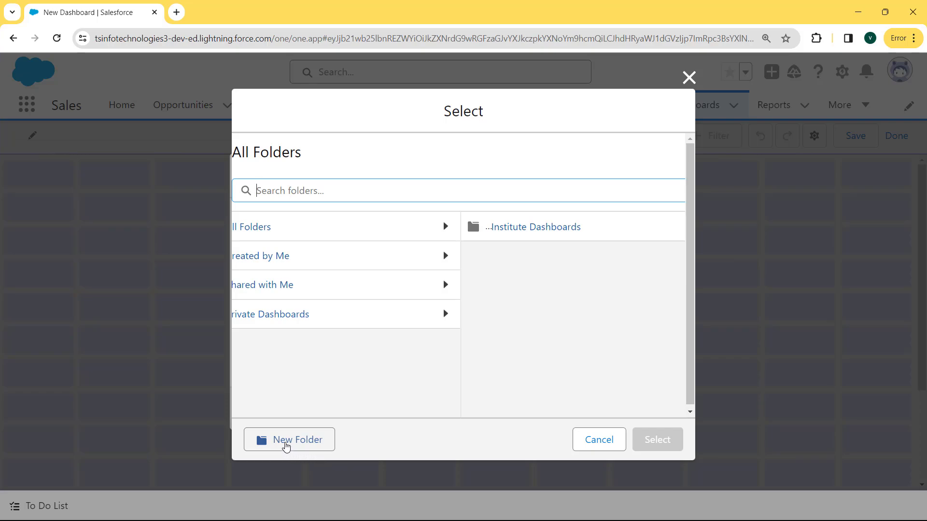
{"action": "left_click", "coordinate": [287, 447]}
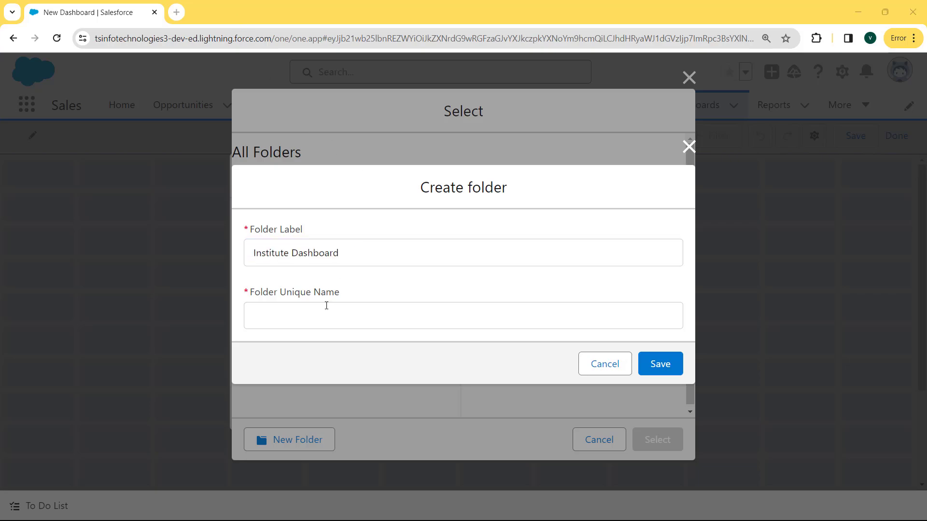
{"action": "left_click", "coordinate": [311, 317]}
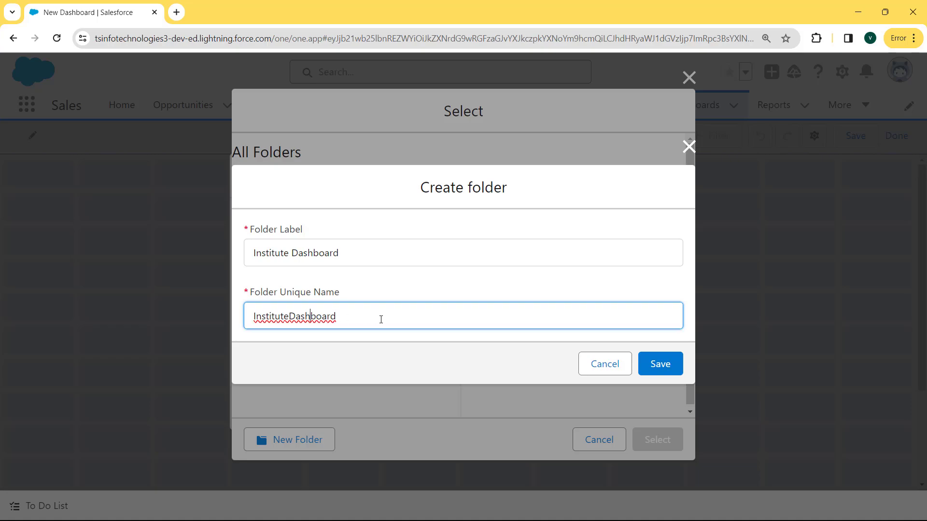
{"action": "left_click", "coordinate": [659, 369]}
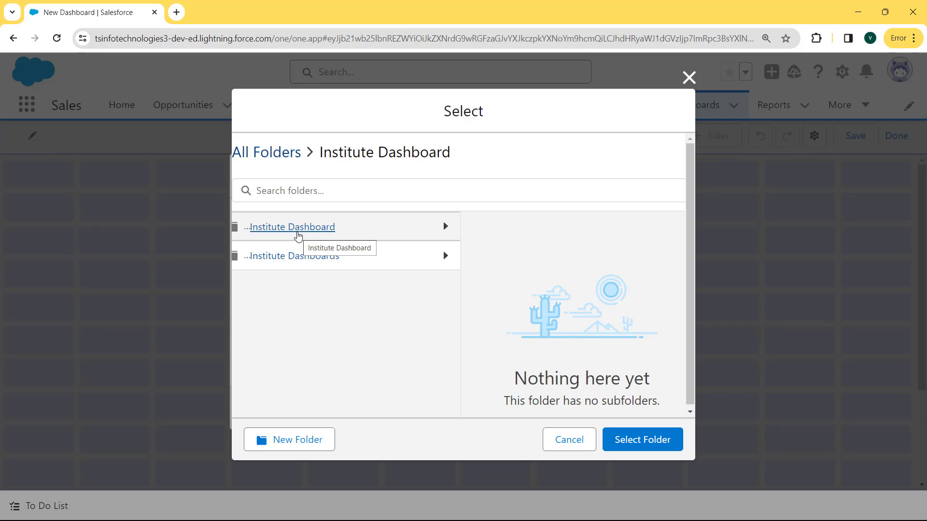
- Choose the Institute Dashboard folder as the storage location and create the dashboard
{"action": "left_click", "coordinate": [285, 233]}
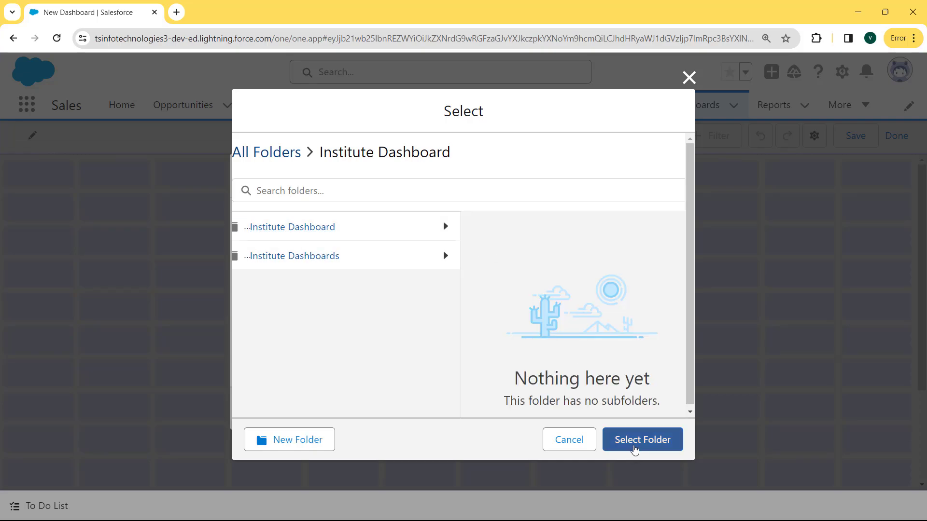
{"action": "left_click", "coordinate": [634, 450]}
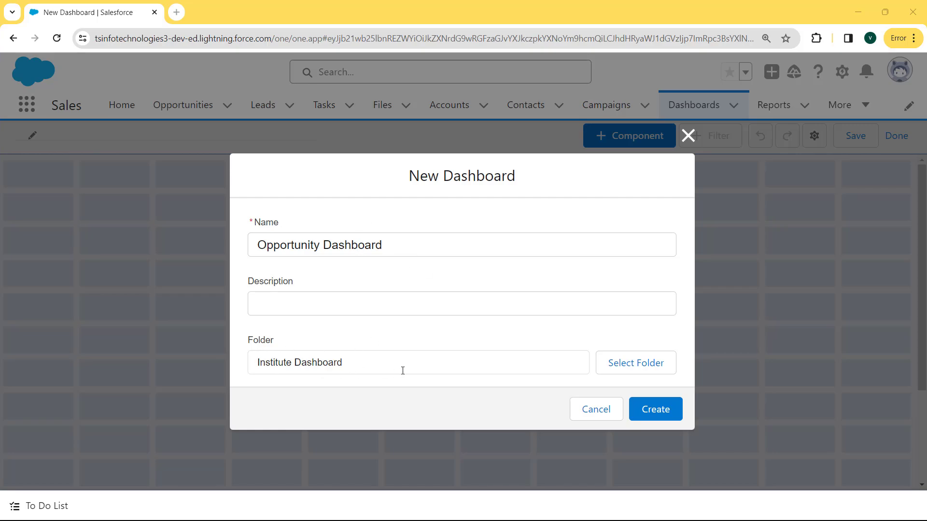
{"action": "left_click", "coordinate": [658, 416]}
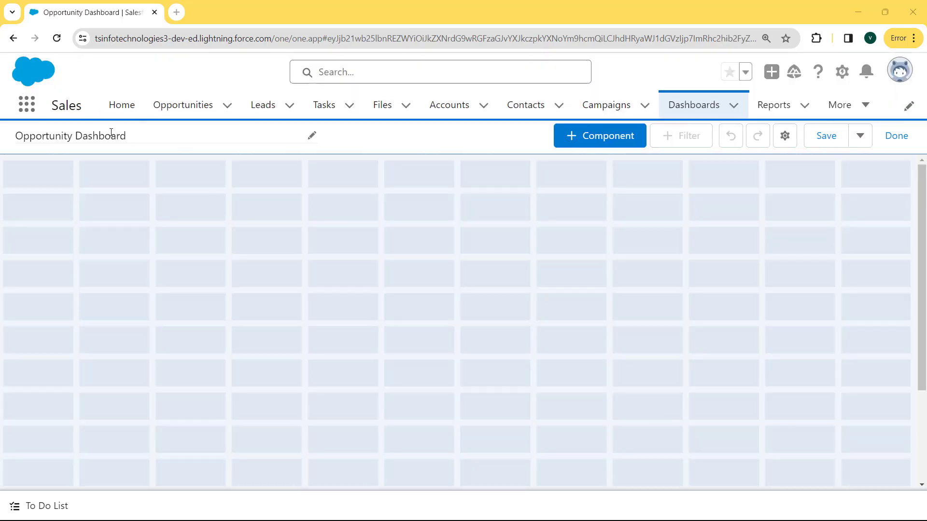
- Start a dashboard component from the private Opportunity commission report and display it as a donut chart
{"action": "left_click_drag", "start_coordinate": [17, 134], "coordinate": [136, 139]}
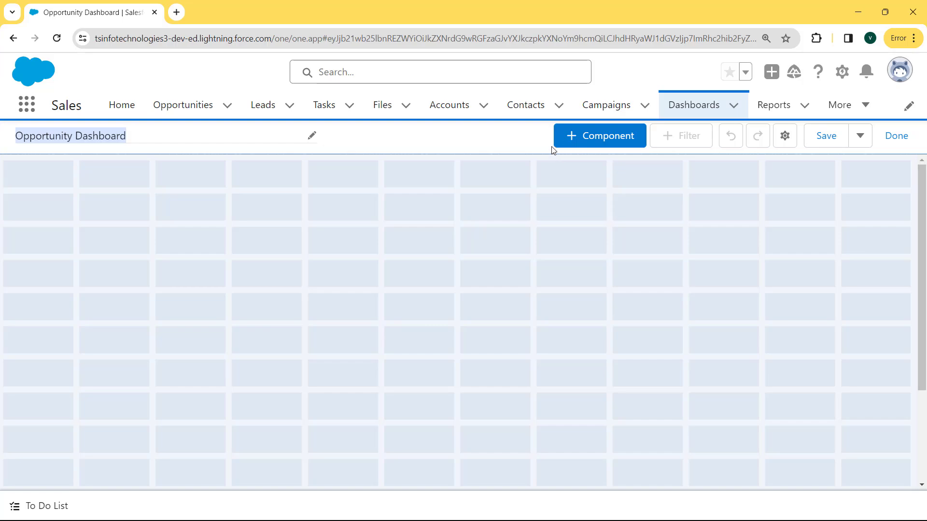
{"action": "left_click", "coordinate": [583, 139]}
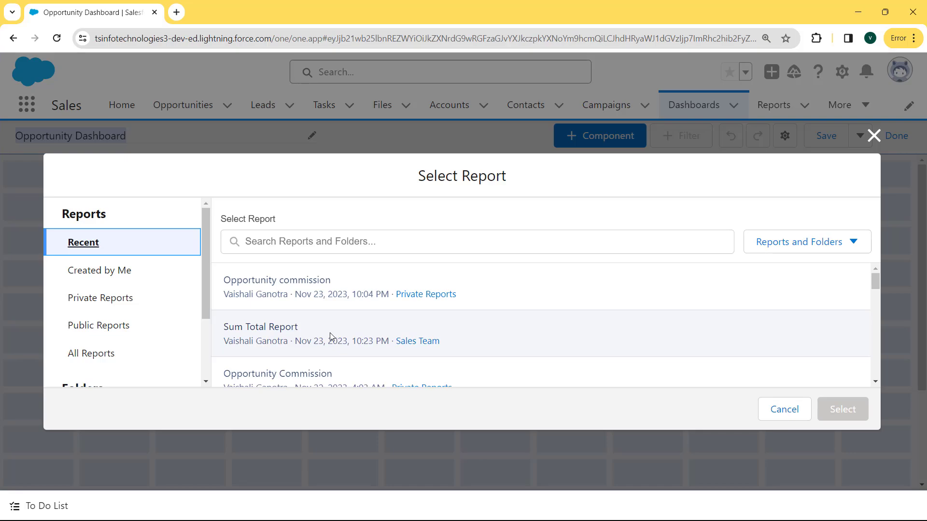
{"action": "left_click", "coordinate": [334, 289]}
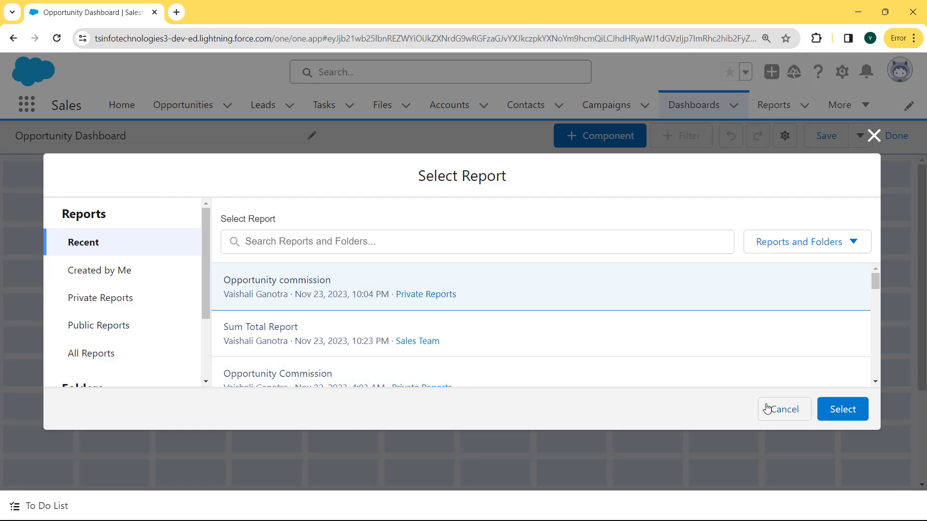
{"action": "left_click", "coordinate": [843, 410]}
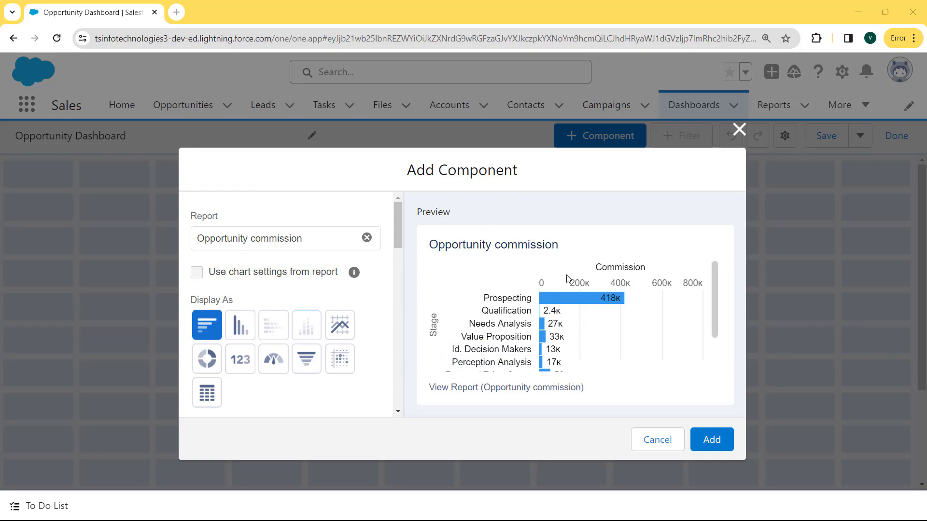
{"action": "left_click", "coordinate": [210, 358]}
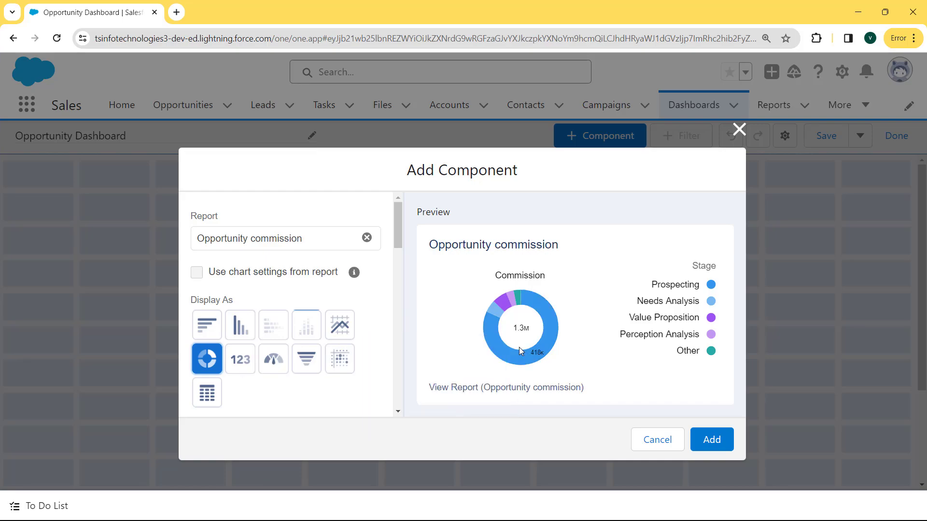
- Try Record Count as the donut chart's value, and set it back to Commission sliced by Stage
{"action": "left_click_drag", "start_coordinate": [398, 228], "coordinate": [397, 263]}
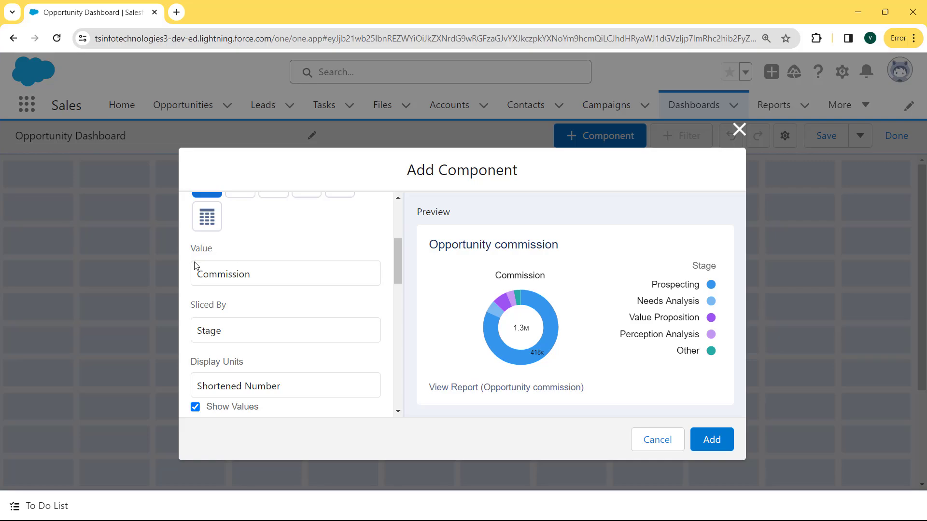
{"action": "left_click", "coordinate": [266, 277]}
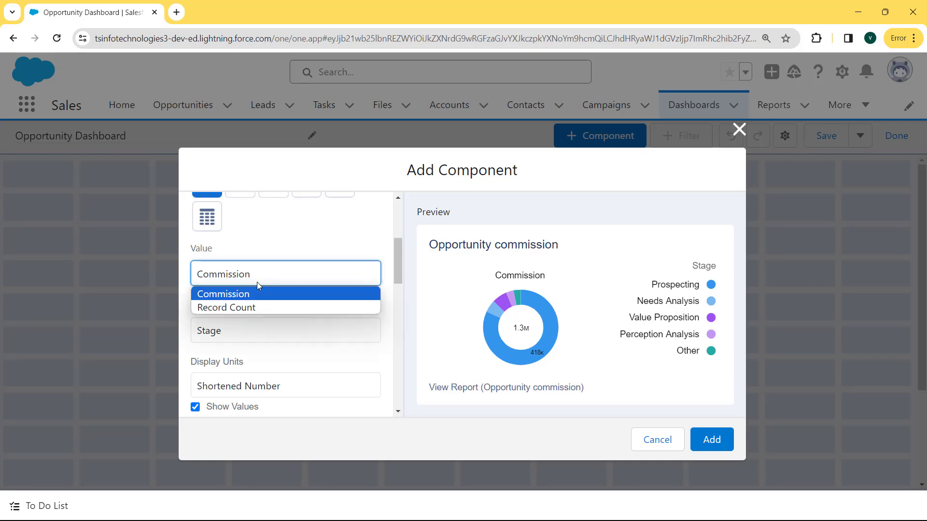
{"action": "left_click", "coordinate": [242, 308]}
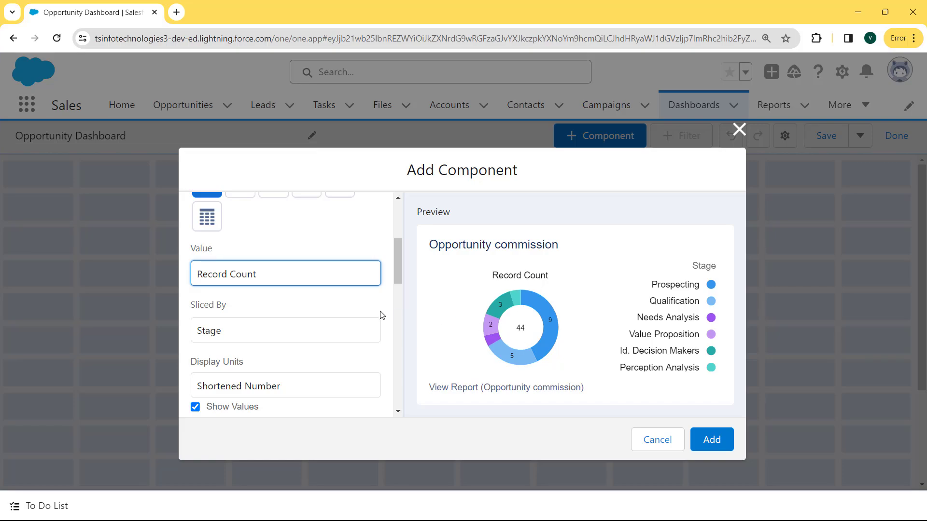
{"action": "left_click", "coordinate": [307, 278]}
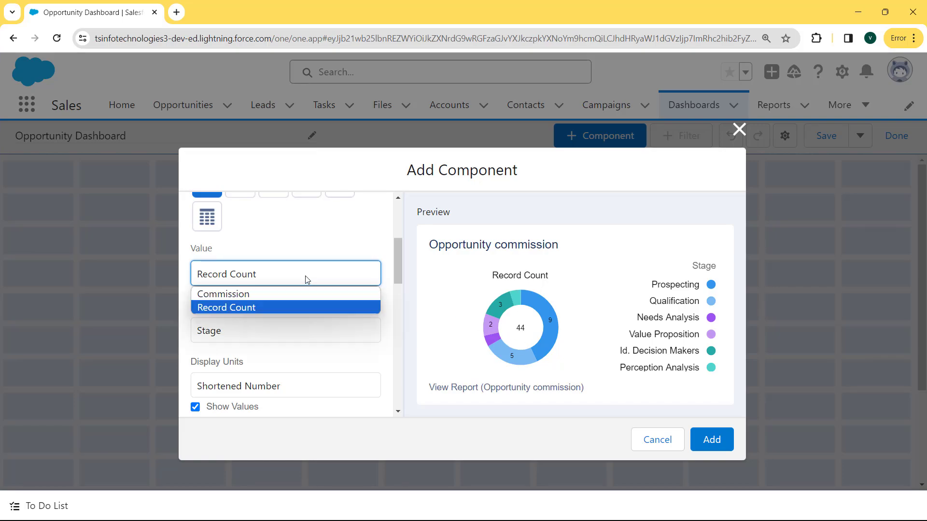
{"action": "left_click", "coordinate": [260, 297]}
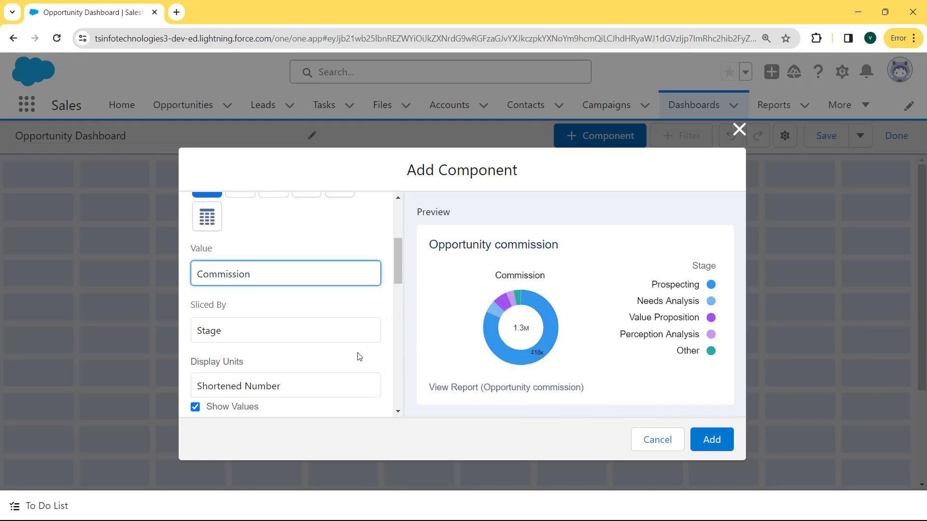
{"action": "left_click", "coordinate": [331, 340]}
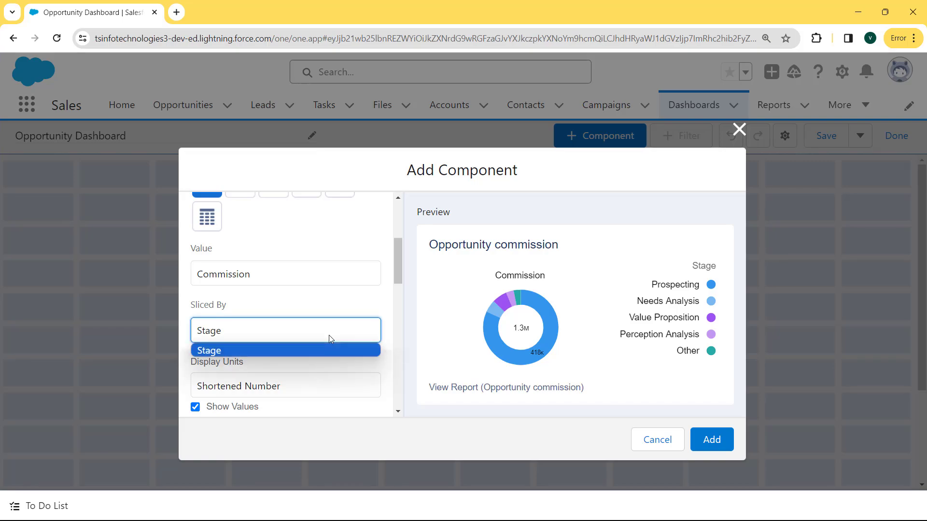
{"action": "left_click", "coordinate": [275, 351]}
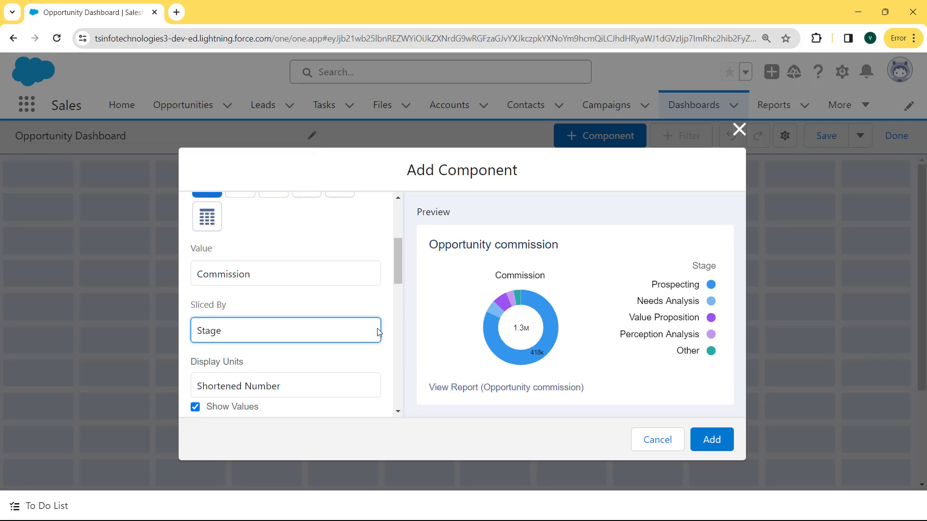
- Try Full Number, Hundreds and Thousands as the donut chart's display units
{"action": "left_click_drag", "start_coordinate": [398, 269], "coordinate": [374, 291]}
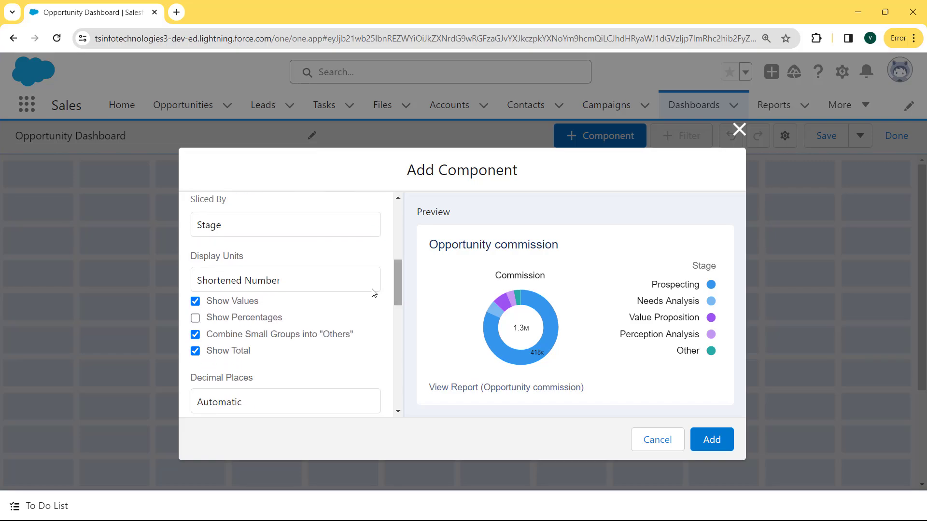
{"action": "left_click", "coordinate": [291, 285]}
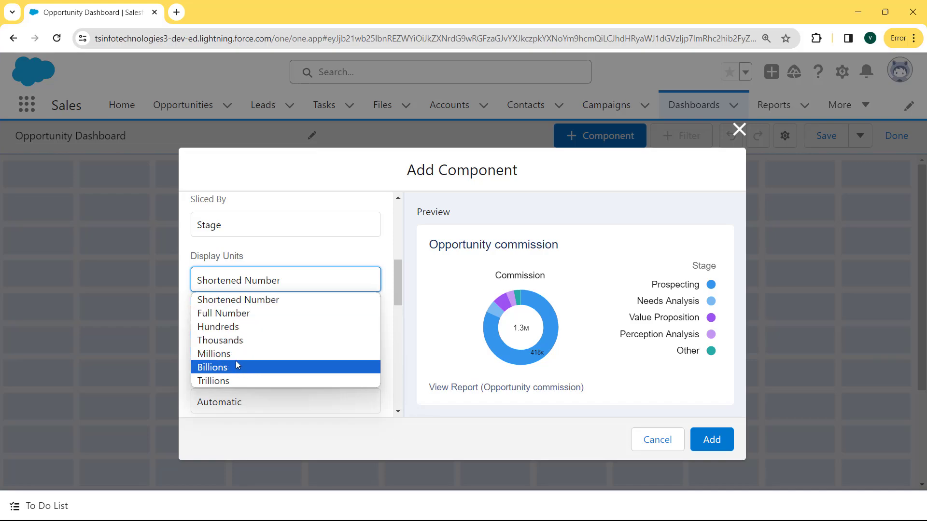
{"action": "left_click", "coordinate": [223, 315]}
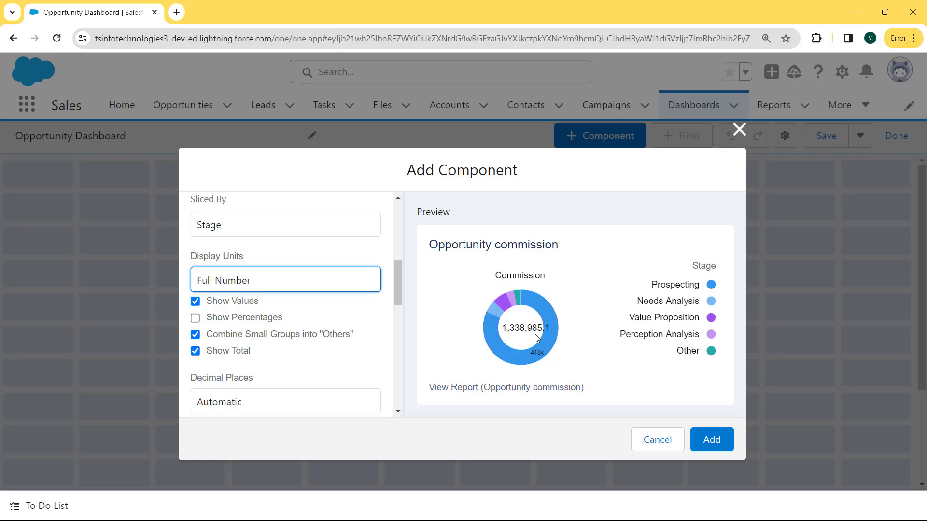
{"action": "left_click", "coordinate": [336, 281]}
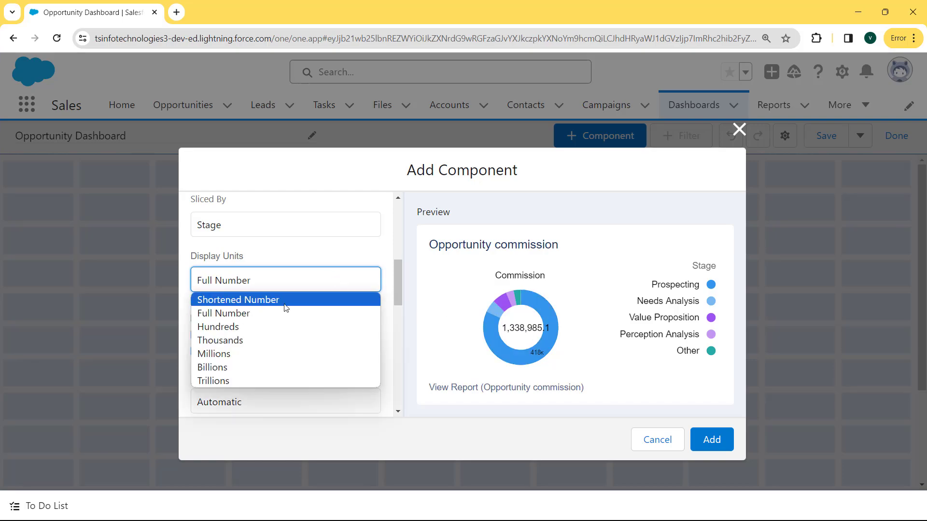
{"action": "left_click", "coordinate": [251, 327]}
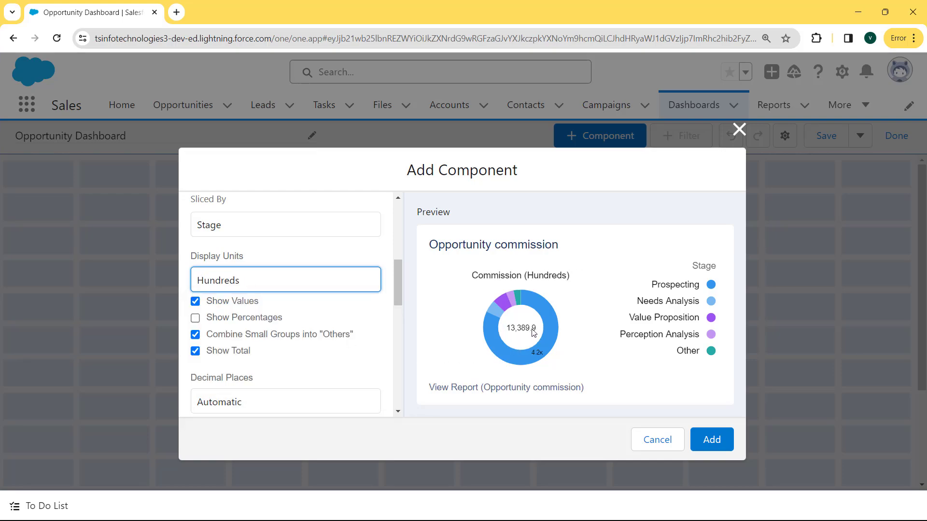
{"action": "left_click", "coordinate": [303, 278]}
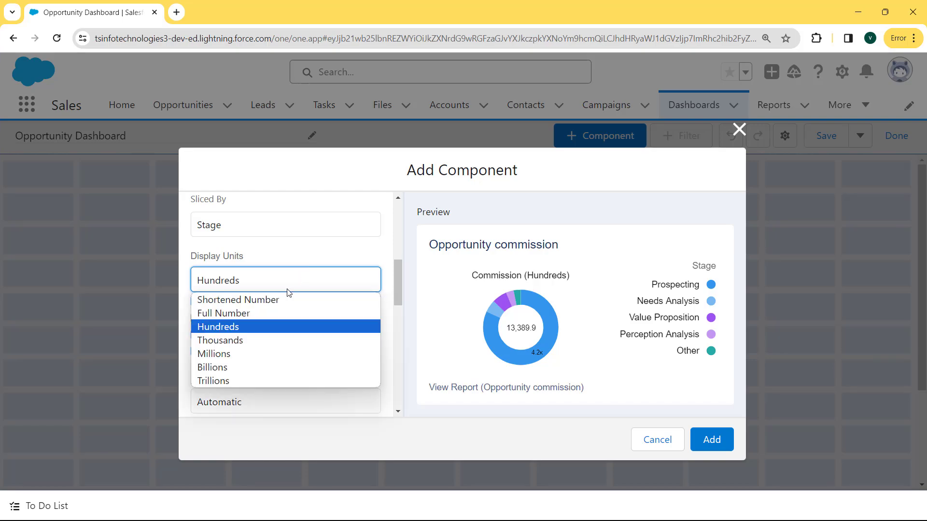
{"action": "left_click", "coordinate": [245, 341]}
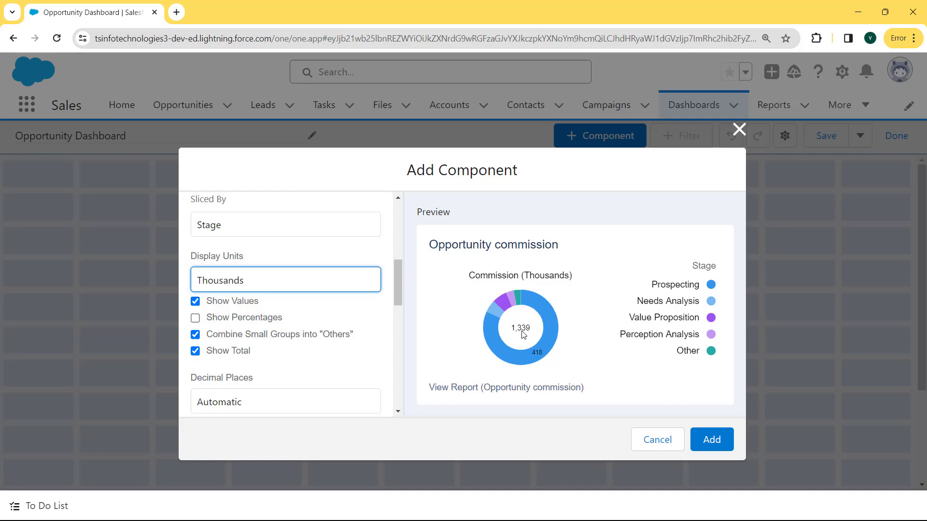
- Set the donut chart's display units to Millions and its decimal places to 3
{"action": "left_click", "coordinate": [282, 279]}
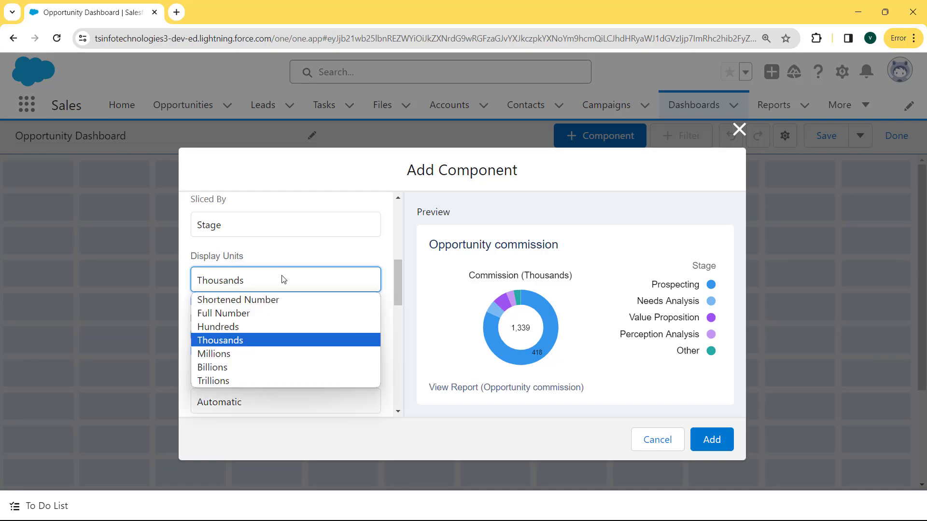
{"action": "left_click", "coordinate": [238, 355]}
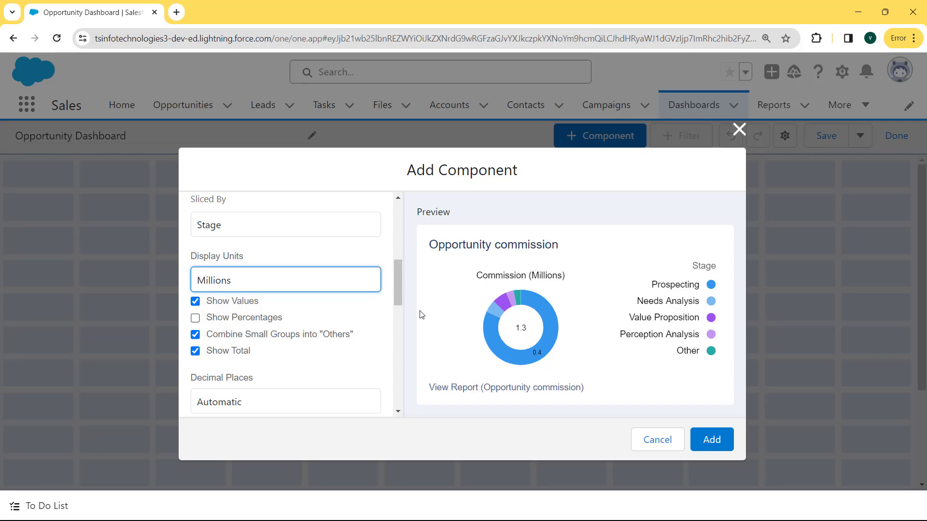
{"action": "left_click", "coordinate": [397, 291]}
{"action": "left_click_drag", "start_coordinate": [397, 279], "coordinate": [395, 300]}
{"action": "left_click", "coordinate": [281, 296]}
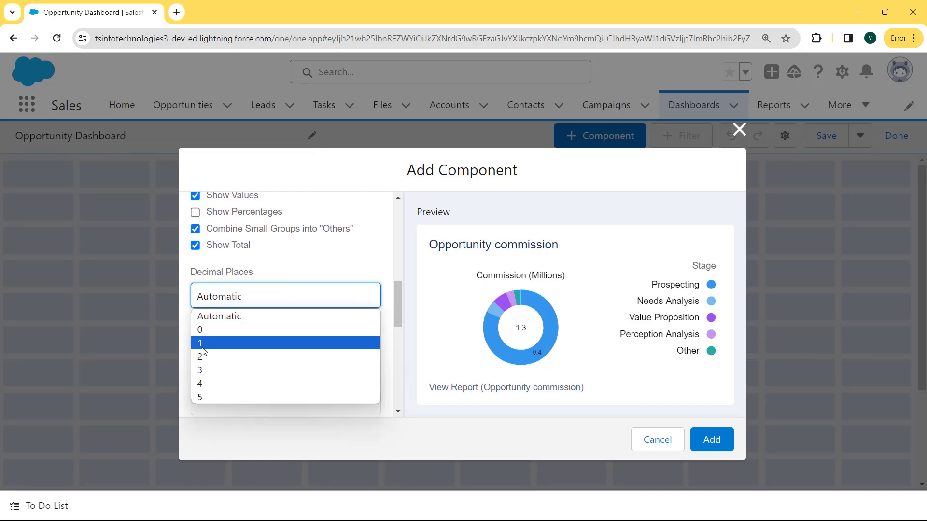
{"action": "left_click", "coordinate": [204, 371]}
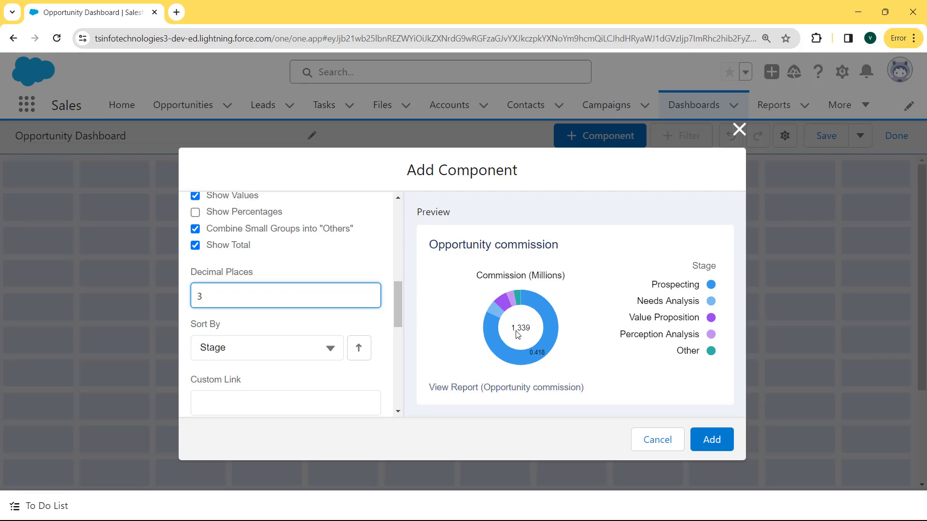
- Try 0 decimal places on the donut chart, and set its decimal places to 4
{"action": "left_click", "coordinate": [311, 293]}
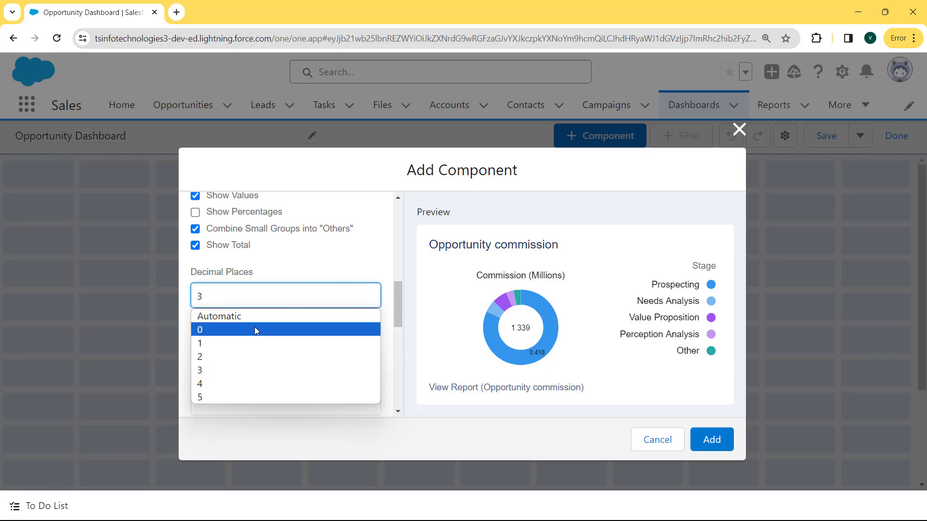
{"action": "left_click", "coordinate": [236, 331]}
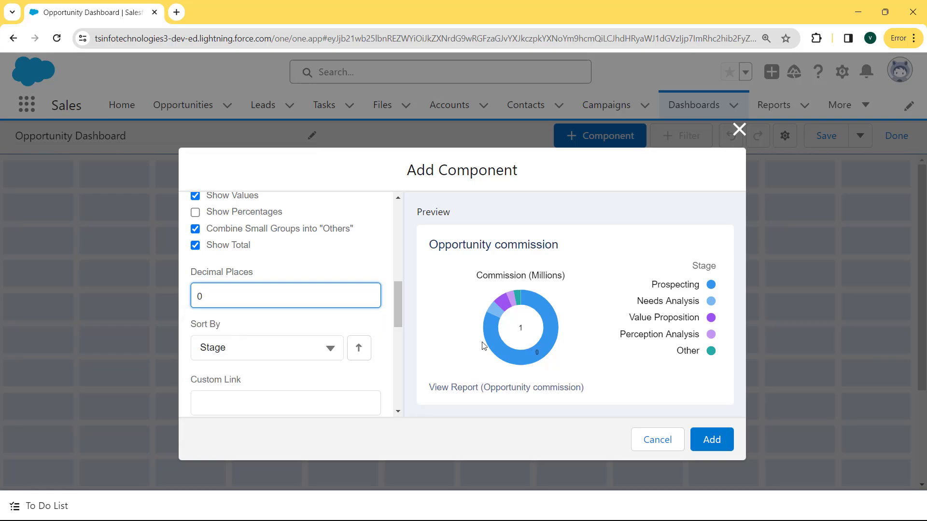
{"action": "left_click", "coordinate": [301, 296]}
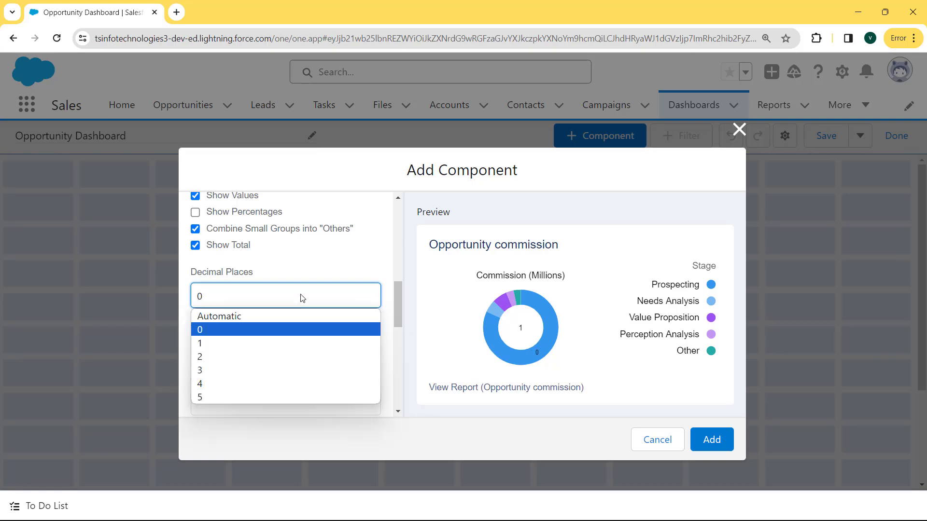
{"action": "left_click", "coordinate": [218, 381]}
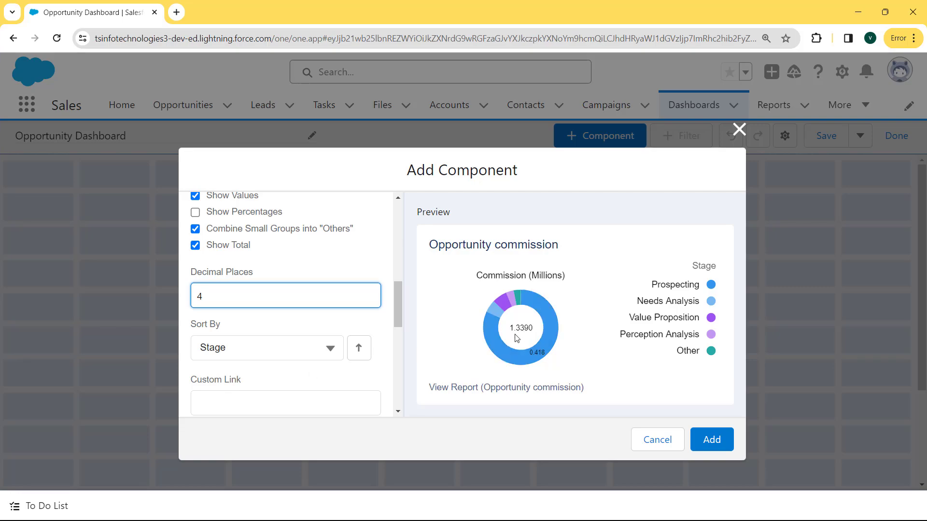
- Compare the Dark and Light component themes on the donut chart, and apply the Dark theme
{"action": "scroll", "coordinate": [334, 323], "scroll_direction": "down", "scroll_amount": 1}
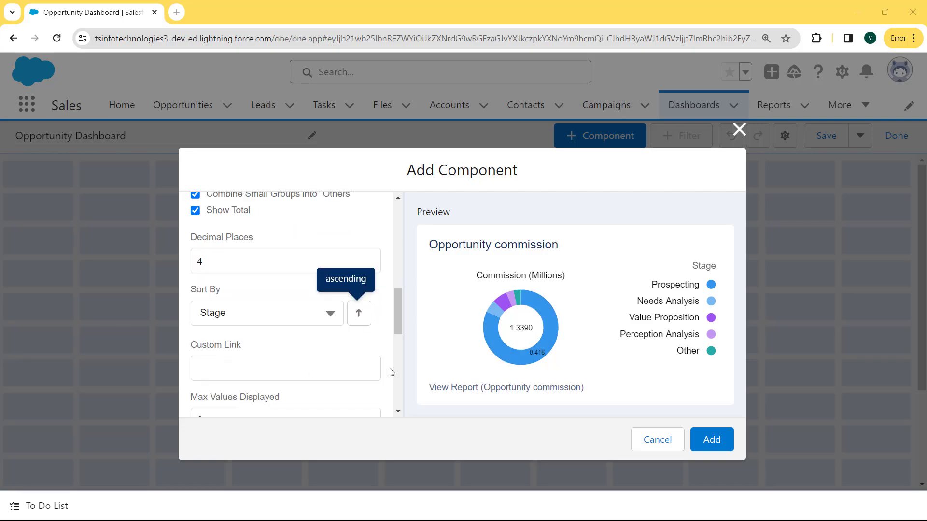
{"action": "left_click_drag", "start_coordinate": [399, 315], "coordinate": [405, 389]}
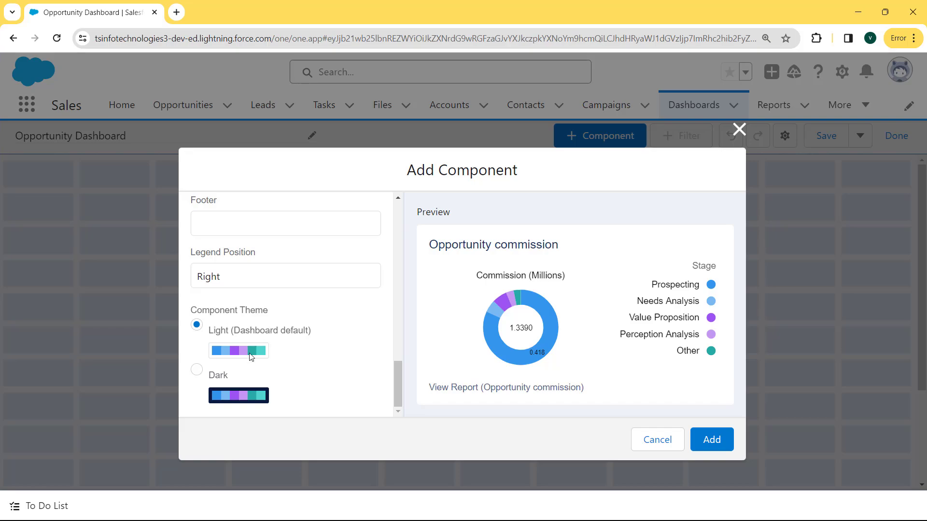
{"action": "left_click", "coordinate": [197, 370]}
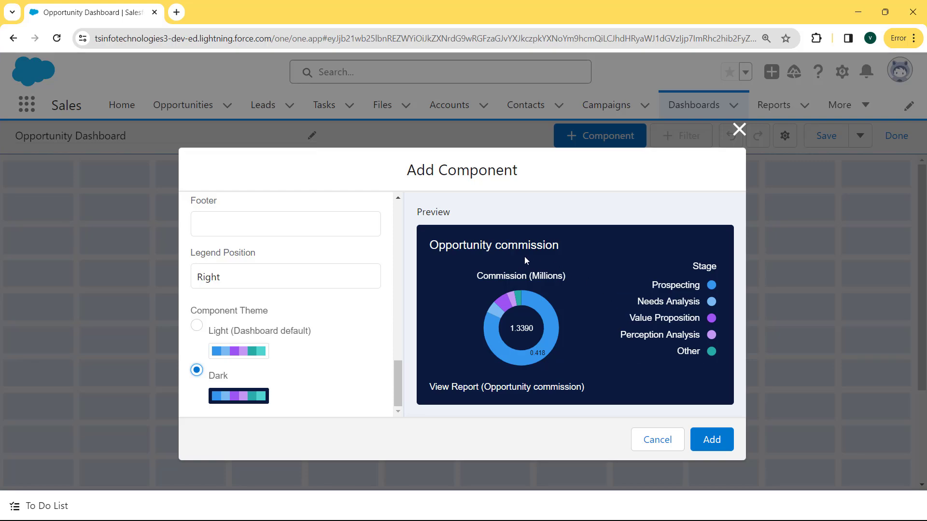
{"action": "left_click", "coordinate": [197, 328]}
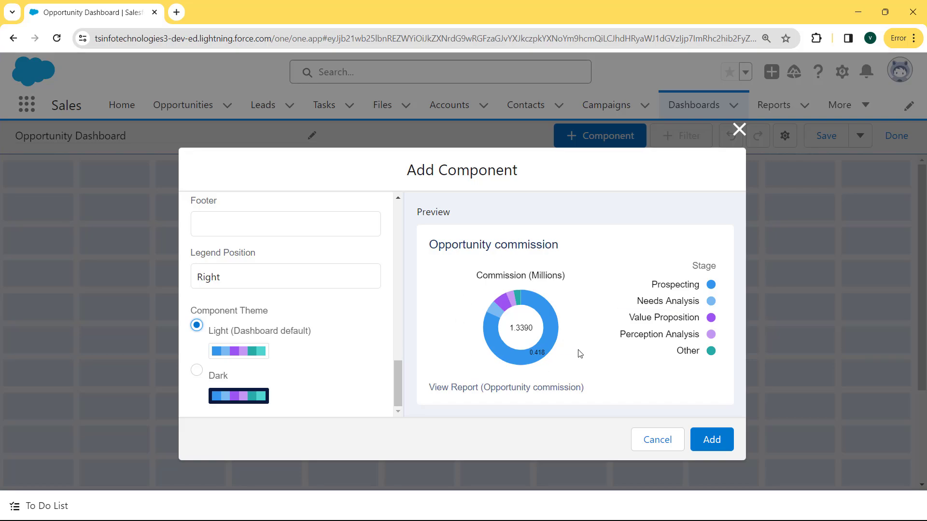
{"action": "left_click", "coordinate": [197, 373]}
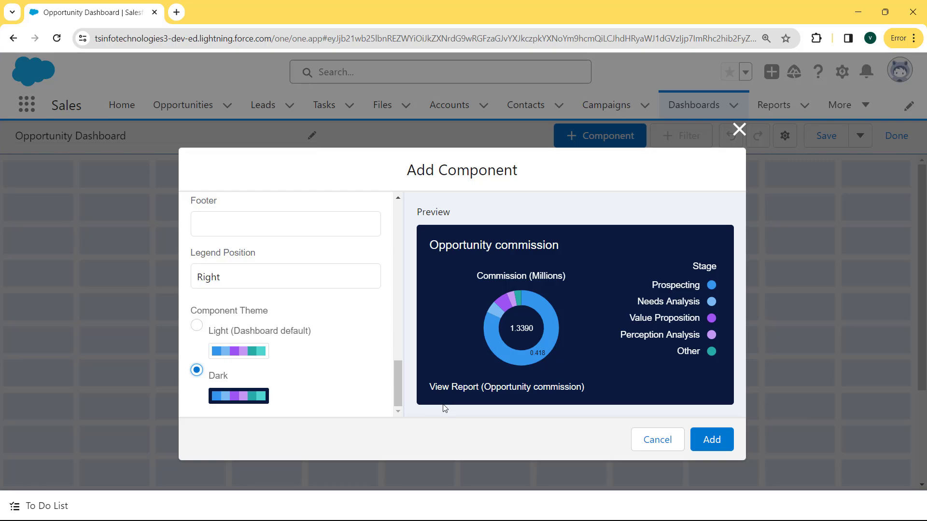
- Add the donut chart to the dashboard and enlarge it to six grid columns wide and nine rows high
{"action": "left_click", "coordinate": [709, 441]}
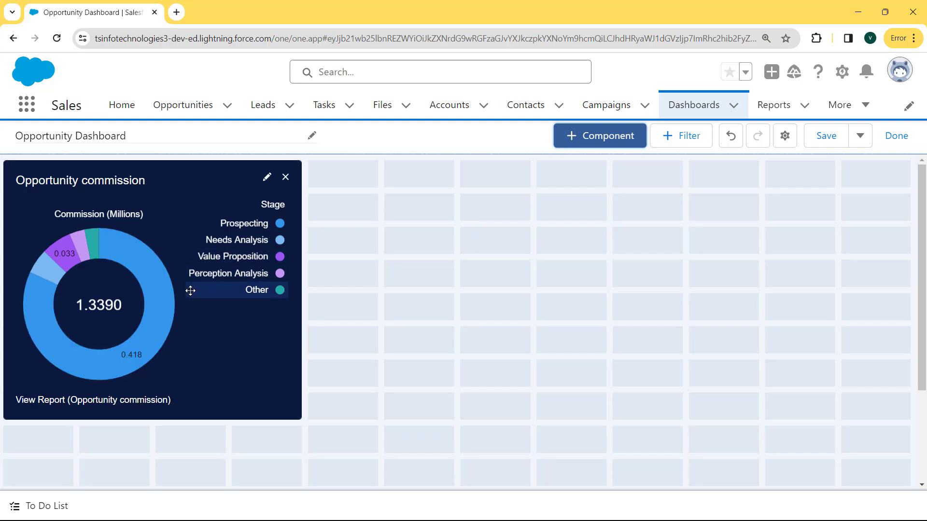
{"action": "left_click_drag", "start_coordinate": [227, 292], "coordinate": [281, 337]}
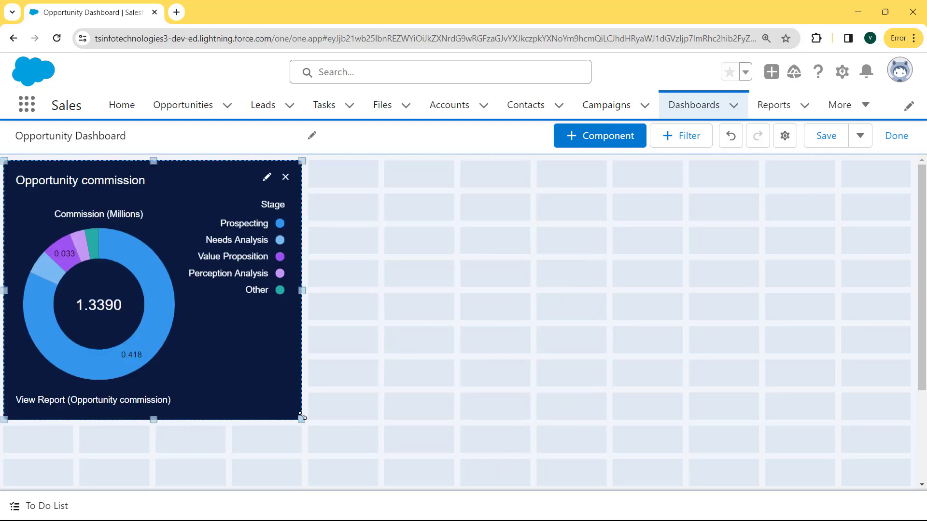
{"action": "left_click_drag", "start_coordinate": [302, 417], "coordinate": [387, 427]}
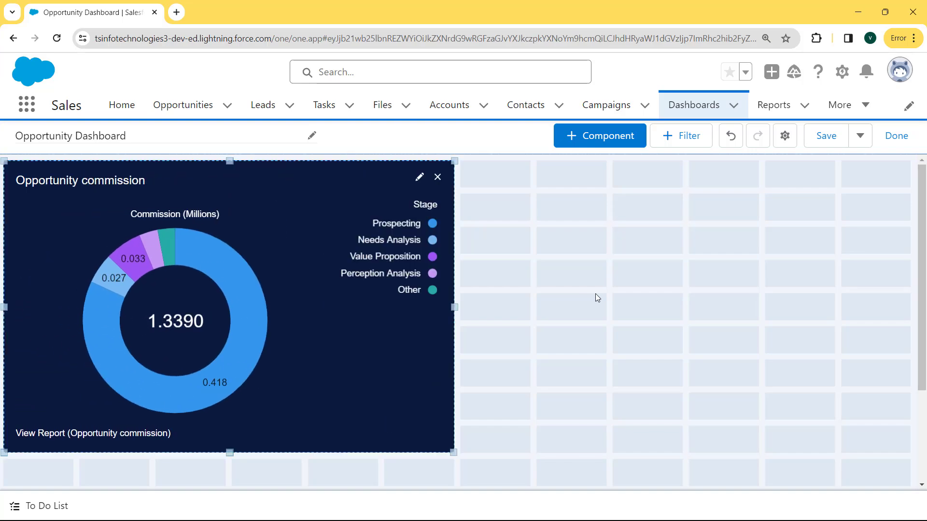
- Start a second dashboard component from the recent Sum Total Report and display it as a table
{"action": "left_click", "coordinate": [603, 137]}
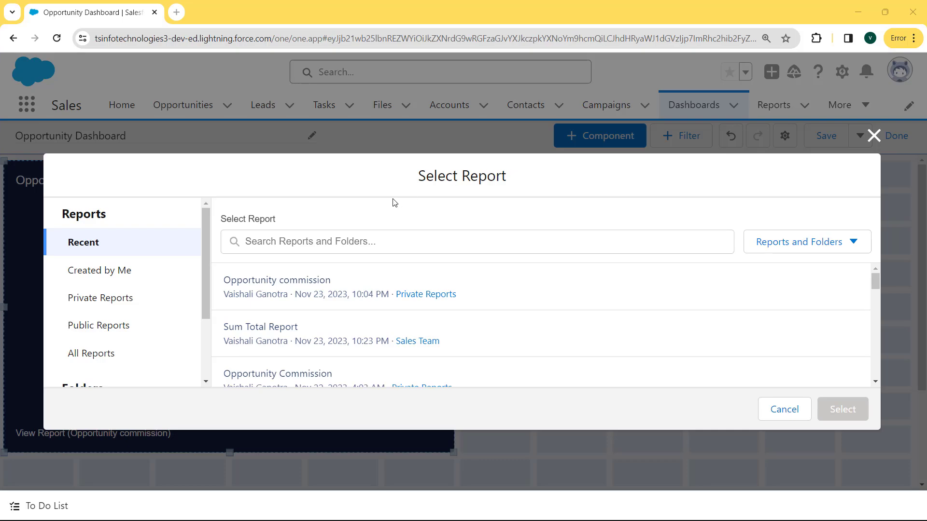
{"action": "left_click", "coordinate": [262, 330]}
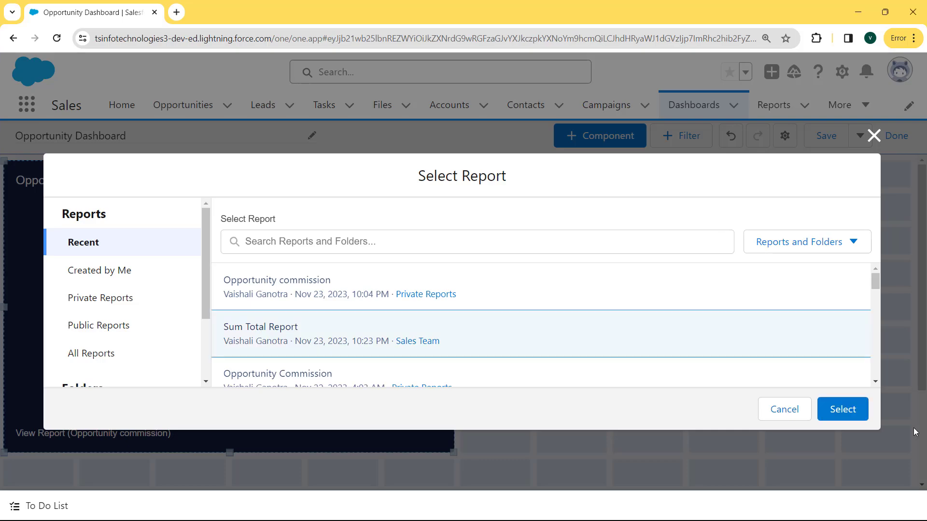
{"action": "left_click", "coordinate": [843, 409]}
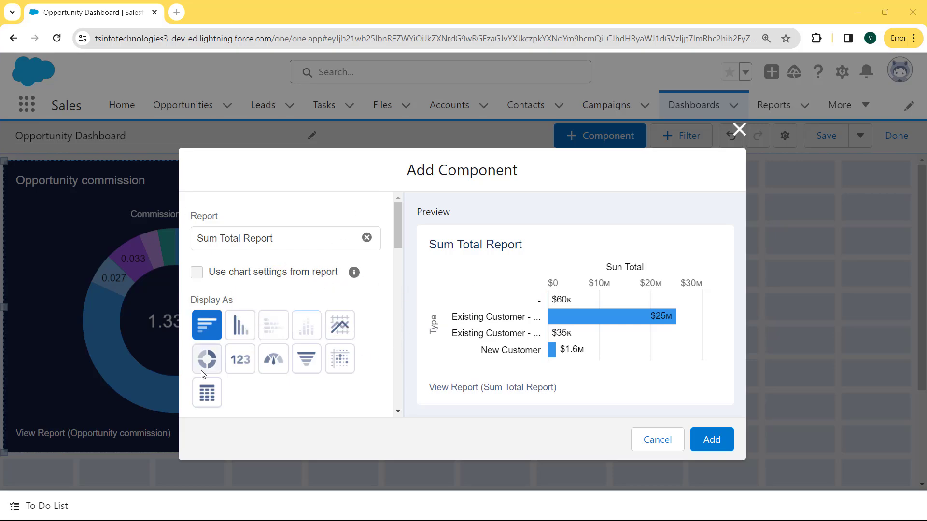
{"action": "left_click", "coordinate": [207, 392]}
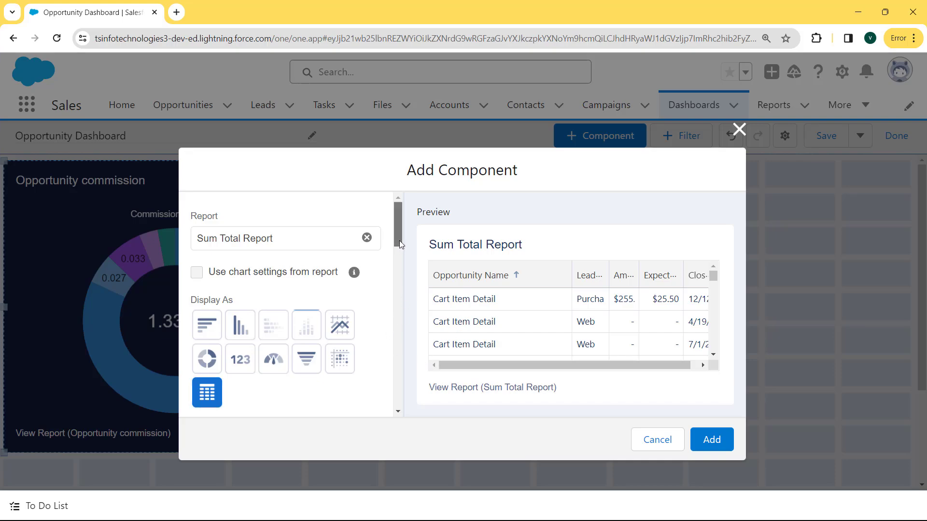
- Try Full Number and Hundreds as the table's display units, and set them to Thousands
{"action": "left_click_drag", "start_coordinate": [399, 240], "coordinate": [306, 325]}
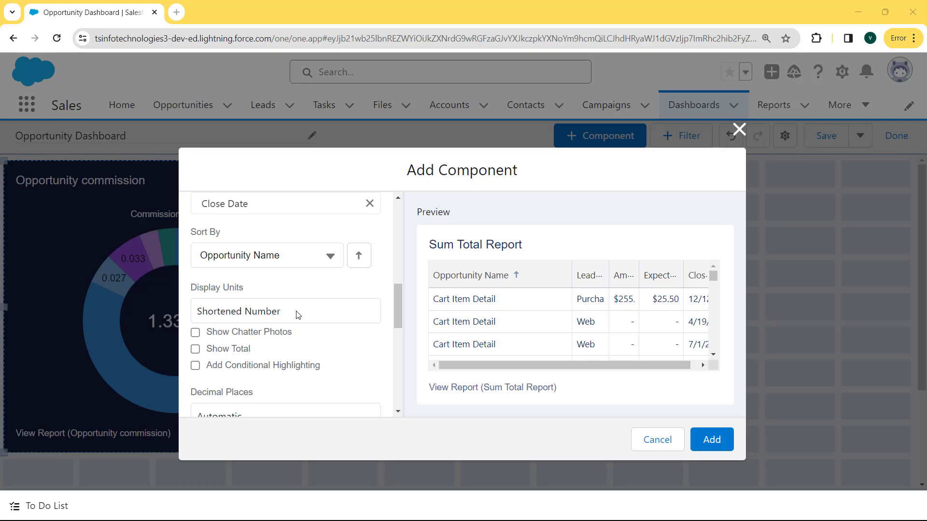
{"action": "left_click", "coordinate": [298, 315]}
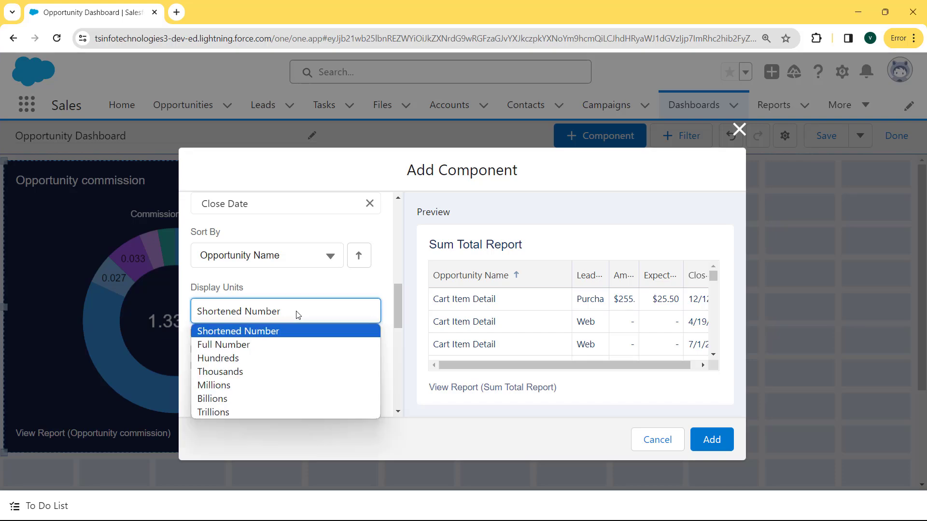
{"action": "left_click", "coordinate": [250, 346]}
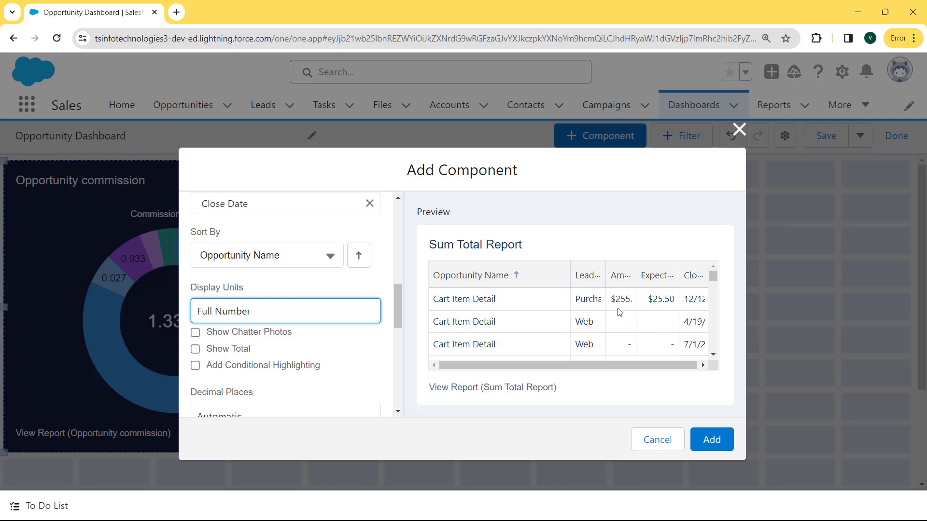
{"action": "left_click", "coordinate": [267, 314]}
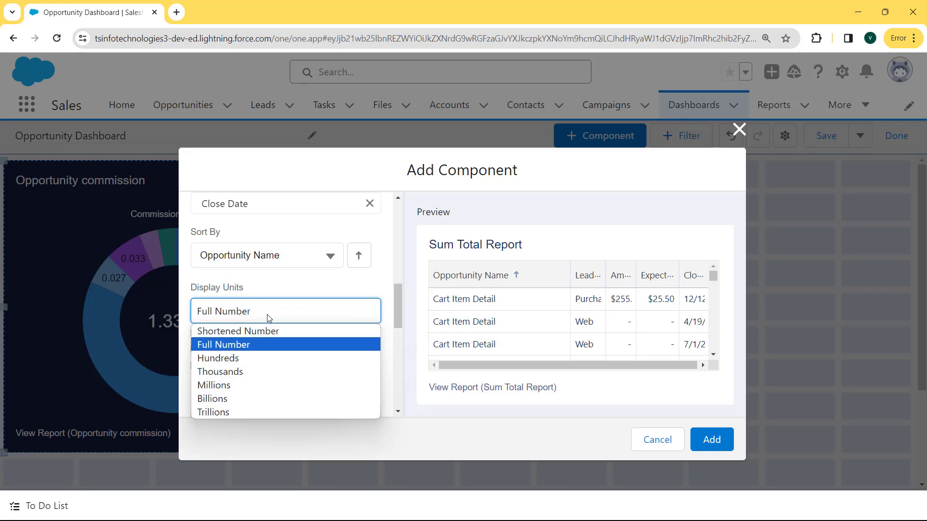
{"action": "left_click", "coordinate": [248, 363]}
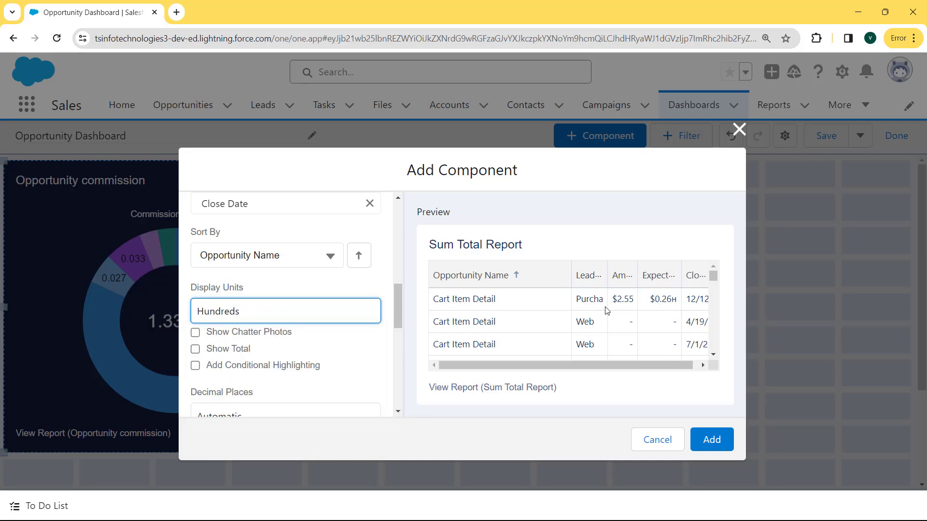
{"action": "left_click", "coordinate": [292, 315]}
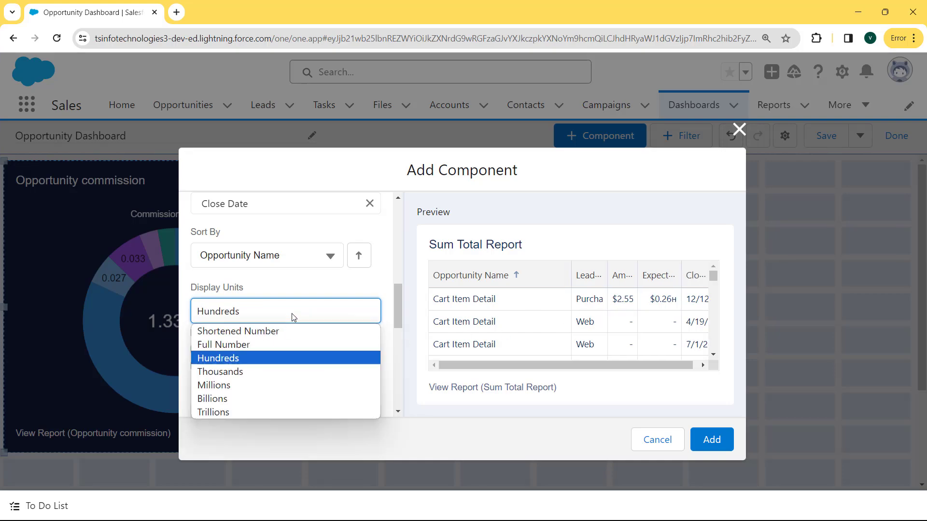
{"action": "left_click", "coordinate": [251, 371]}
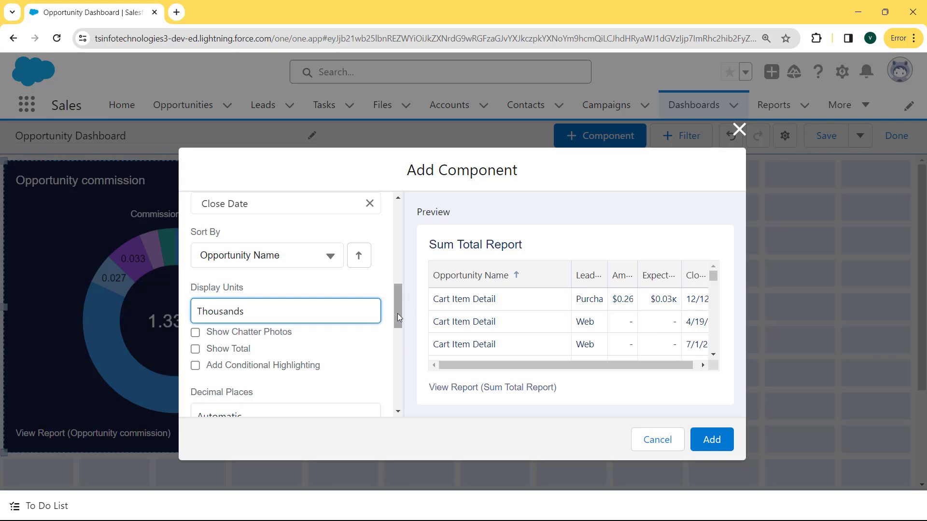
- Set the Sum Total Report table's decimal places to 1
{"action": "left_click_drag", "start_coordinate": [398, 314], "coordinate": [398, 325]}
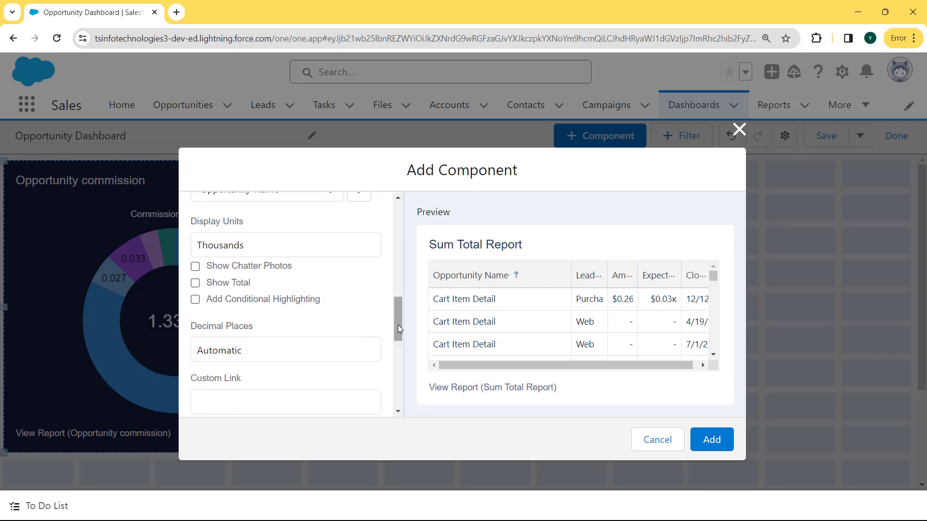
{"action": "left_click", "coordinate": [265, 355]}
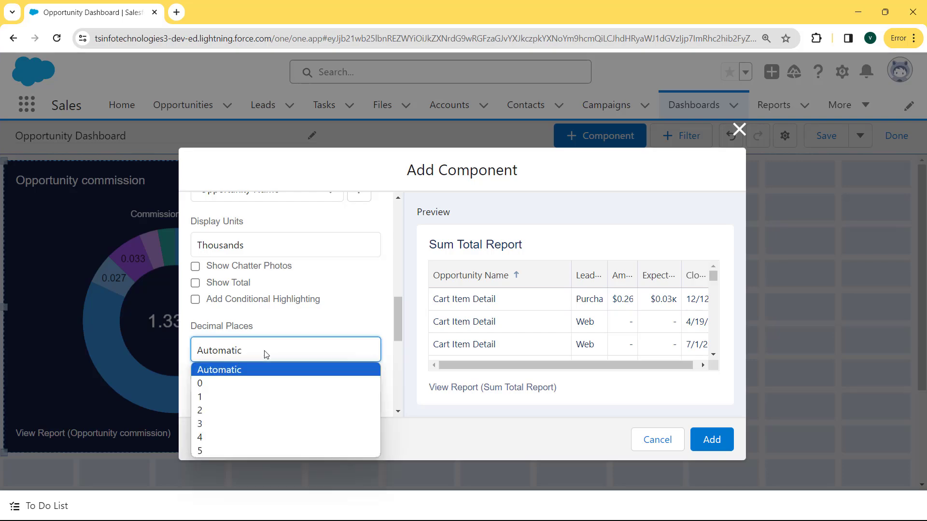
{"action": "left_click", "coordinate": [206, 403]}
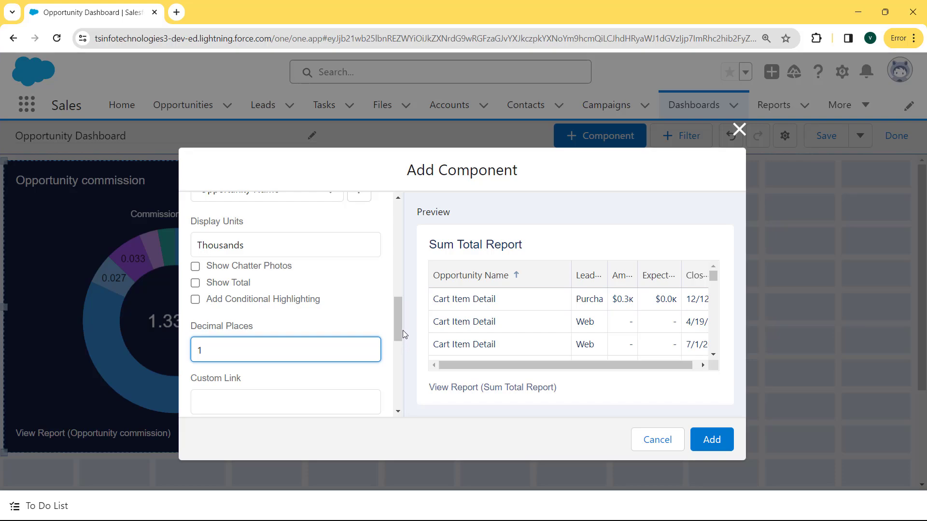
- Try the Dark theme on the table, return it to Light (Dashboard default), and add it to the dashboard
{"action": "left_click_drag", "start_coordinate": [399, 328], "coordinate": [397, 399]}
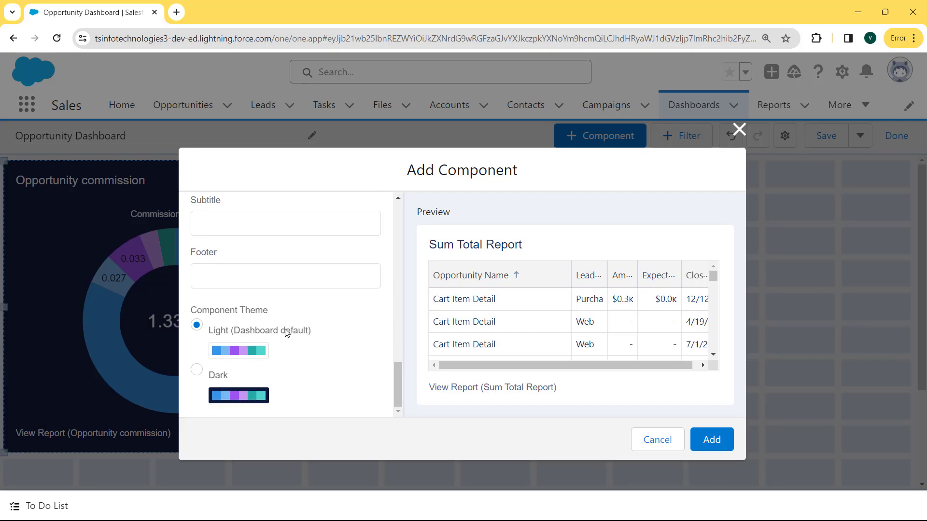
{"action": "left_click", "coordinate": [197, 372]}
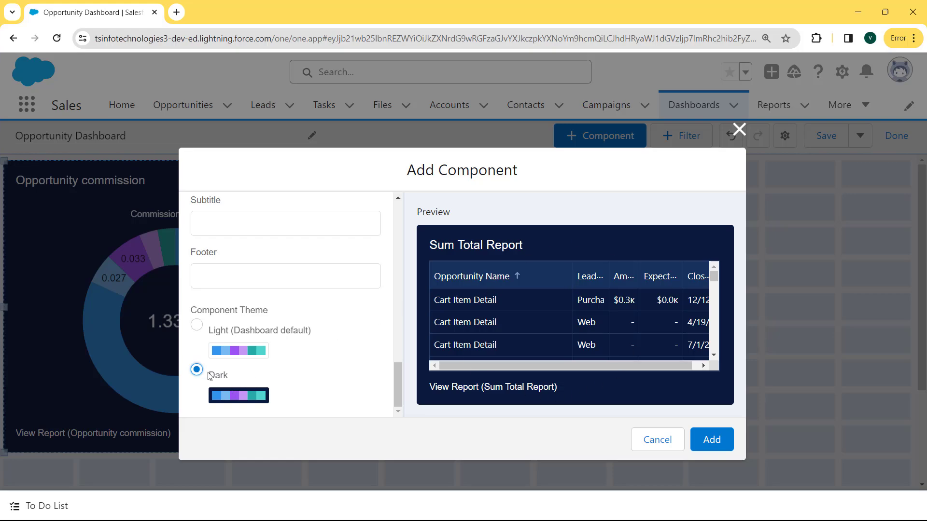
{"action": "left_click", "coordinate": [197, 325]}
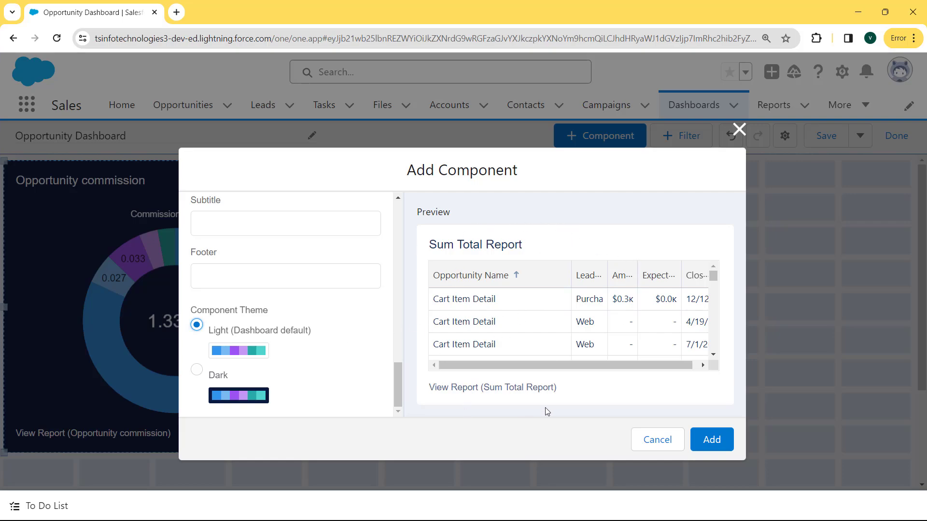
{"action": "left_click", "coordinate": [702, 447]}
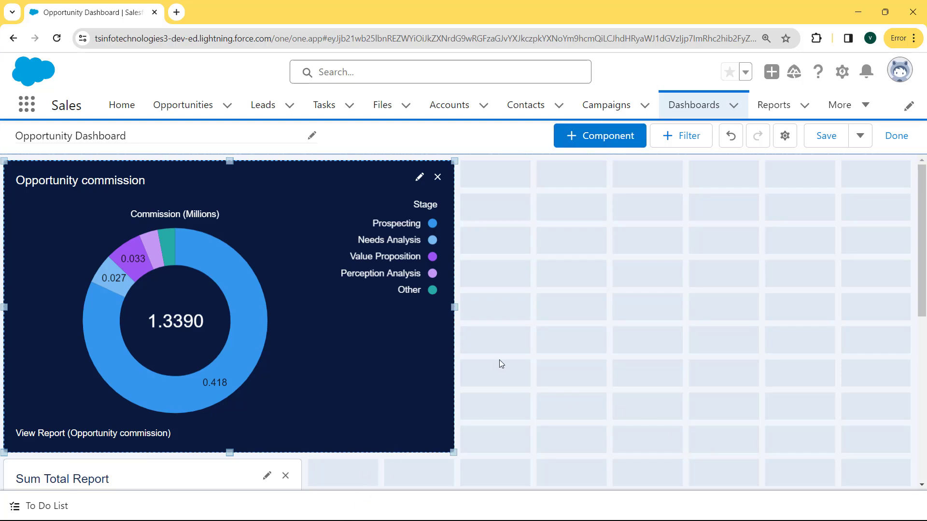
- Move the Sum Total Report table from below the donut chart to the free grid space directly to its right
{"action": "key", "text": "ctrl+minus"}
{"action": "key", "text": "ctrl+minus"}
{"action": "key", "text": "ctrl+minus"}
{"action": "key", "text": "ctrl+minus"}
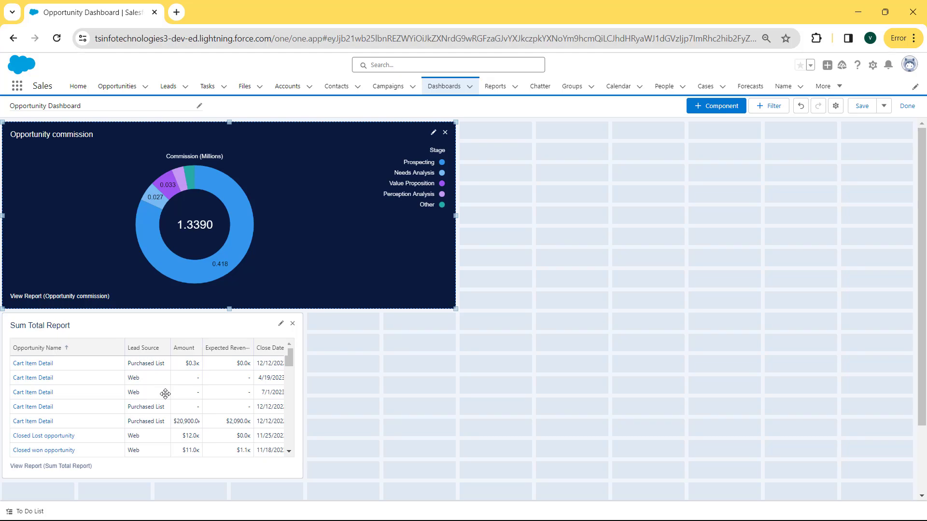
{"action": "left_click_drag", "start_coordinate": [166, 393], "coordinate": [625, 205]}
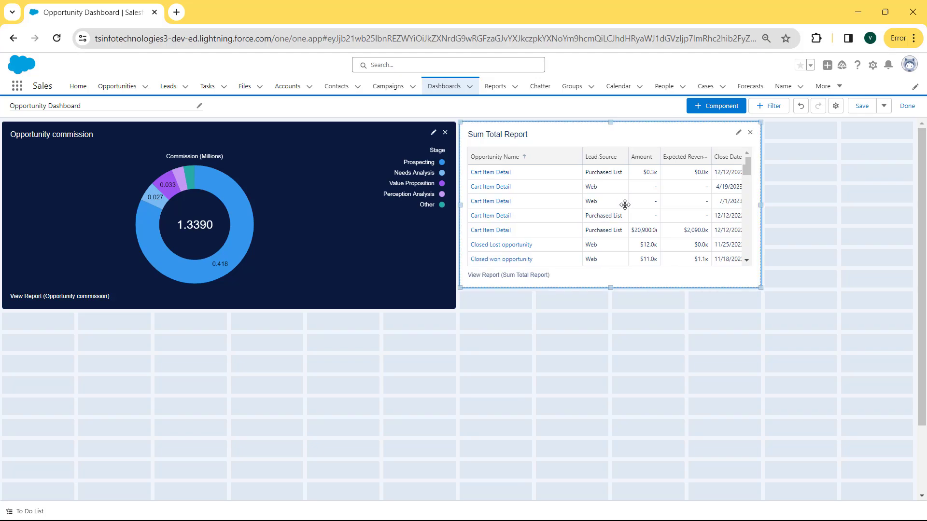
- Resize the Sum Total Report table to five grid columns wide, matching the height of the donut chart
{"action": "left_click_drag", "start_coordinate": [760, 287], "coordinate": [816, 313]}
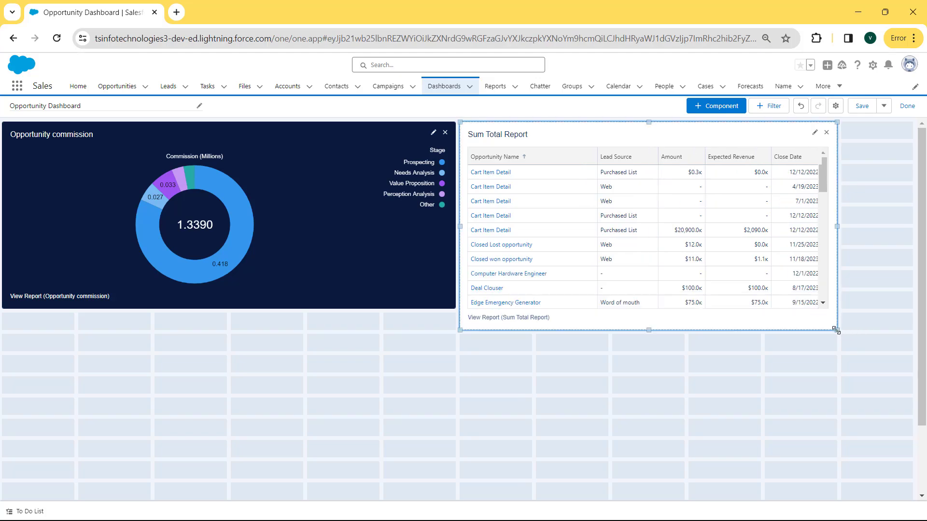
{"action": "left_click_drag", "start_coordinate": [835, 330], "coordinate": [778, 309]}
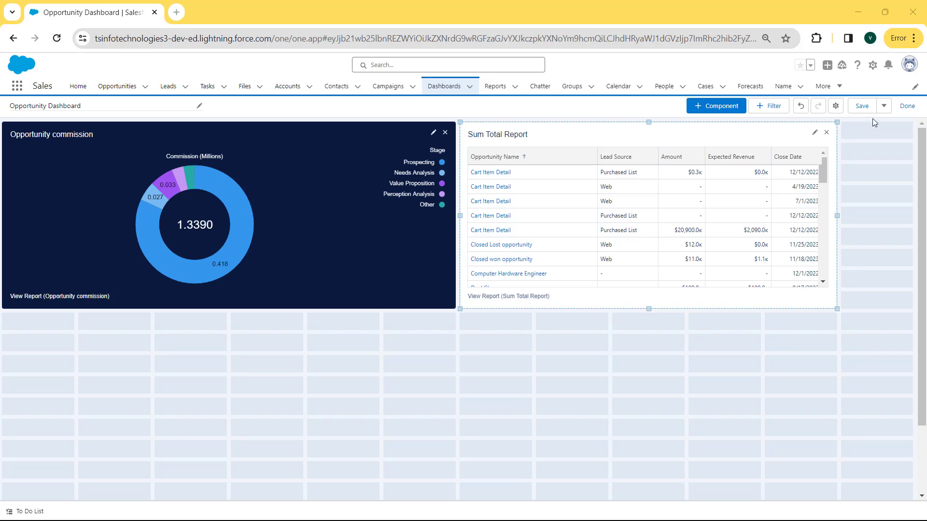
{"action": "key", "text": "ctrl+plus"}
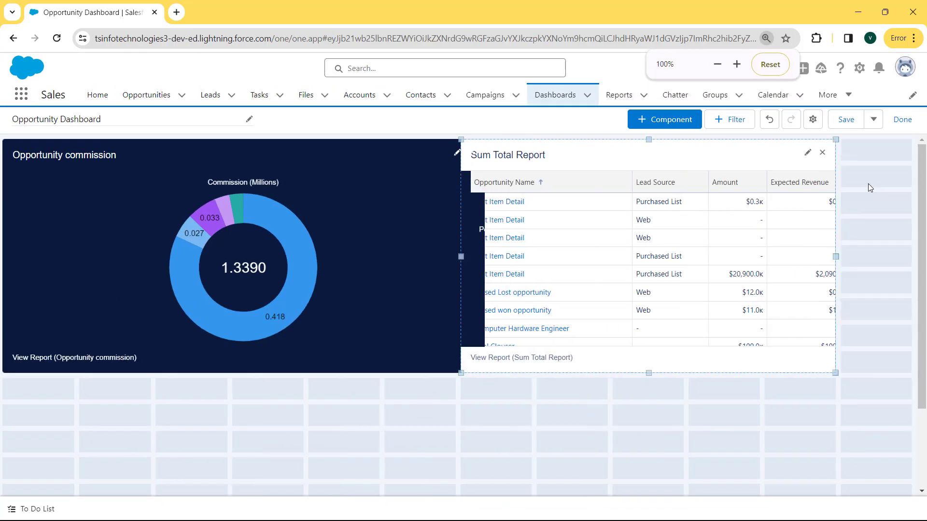
- Save the dashboard, and in its properties try the Another person and The dashboard viewer viewing options before returning to Me
{"action": "left_click", "coordinate": [847, 120]}
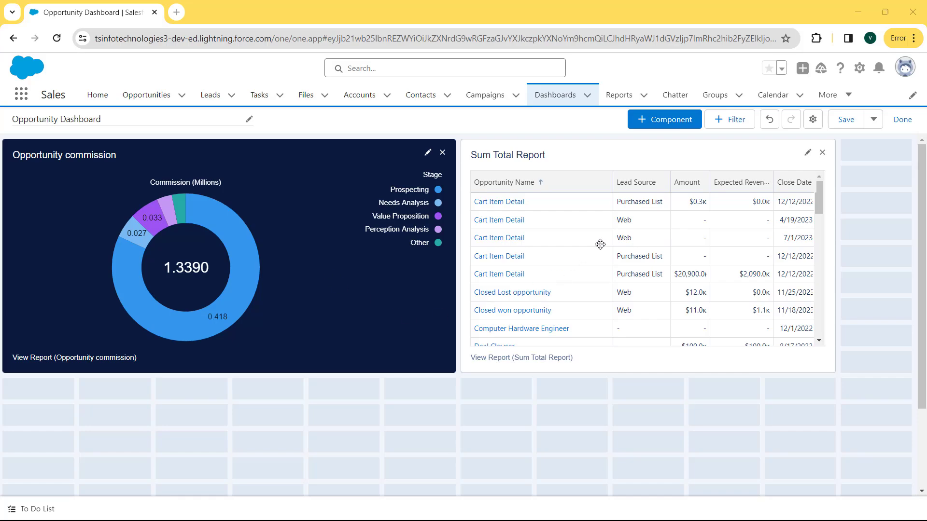
{"action": "left_click", "coordinate": [813, 120]}
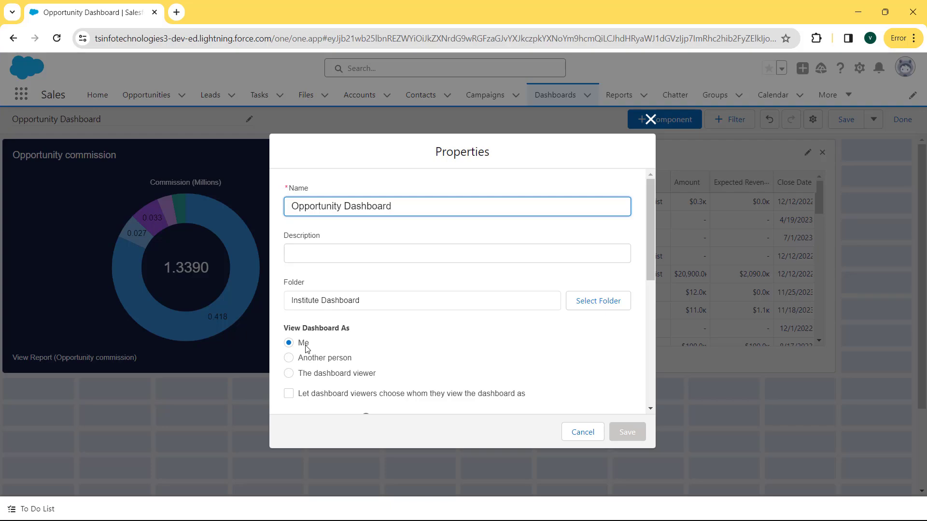
{"action": "left_click", "coordinate": [288, 357]}
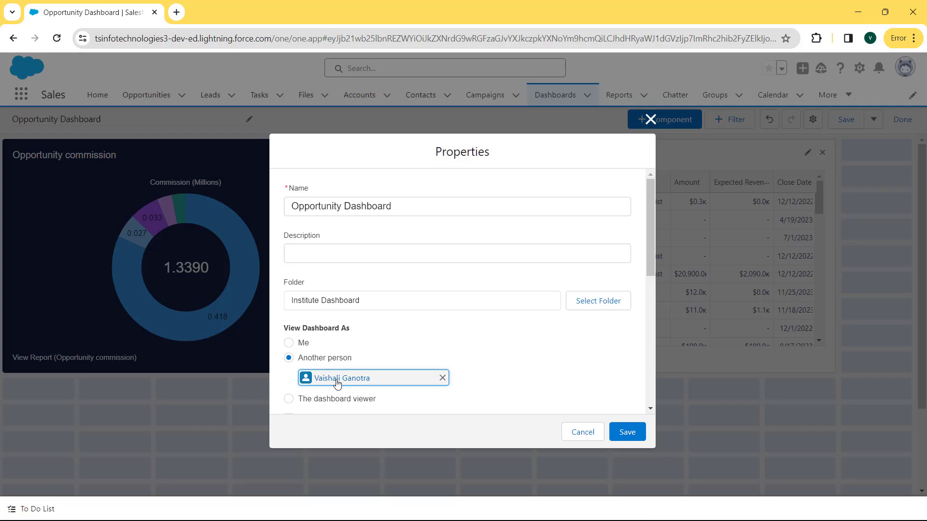
{"action": "left_click", "coordinate": [289, 399]}
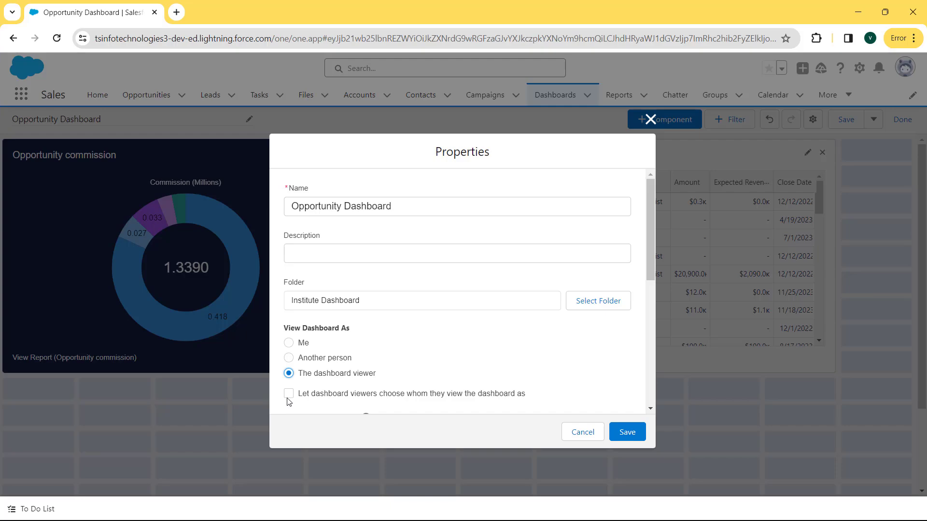
{"action": "left_click", "coordinate": [288, 344]}
- Set the dashboard grid size to 9 columns and the palette to Nightfall, and save the properties
{"action": "left_click_drag", "start_coordinate": [650, 248], "coordinate": [651, 305]}
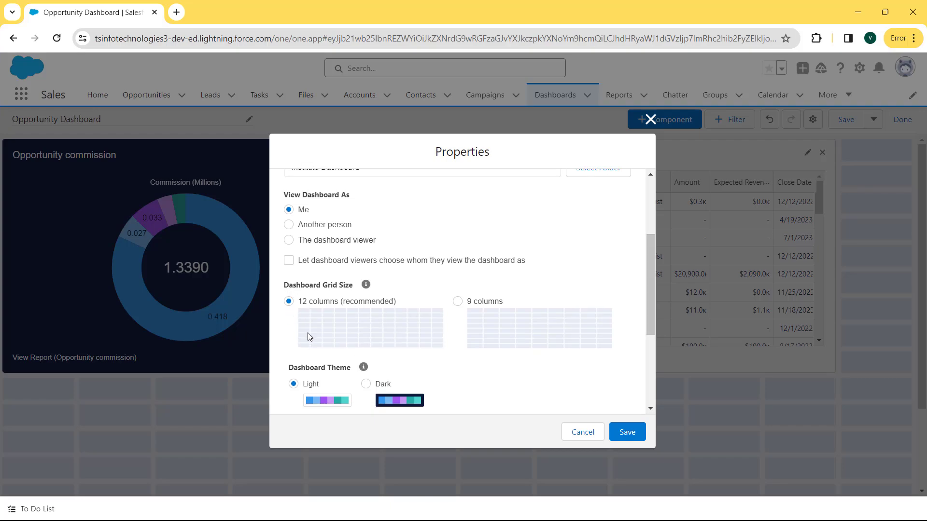
{"action": "left_click", "coordinate": [458, 302]}
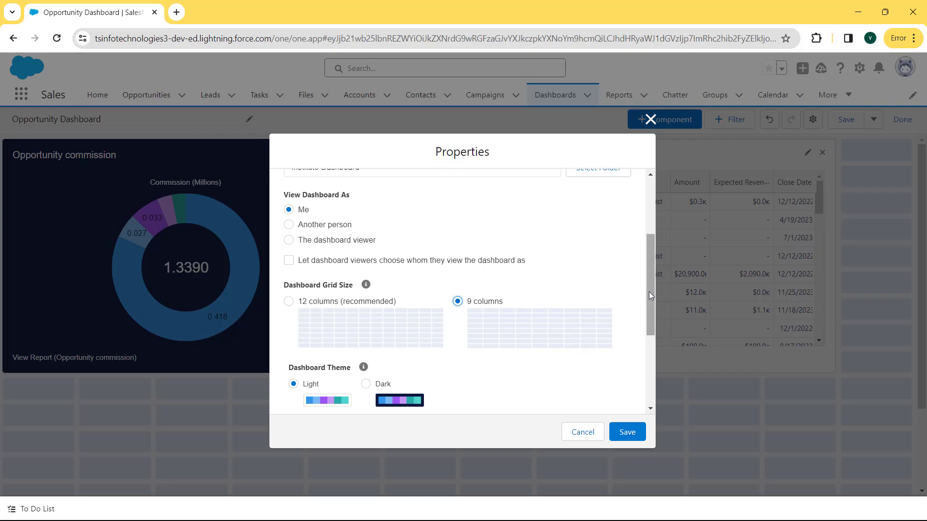
{"action": "left_click_drag", "start_coordinate": [649, 292], "coordinate": [649, 342]}
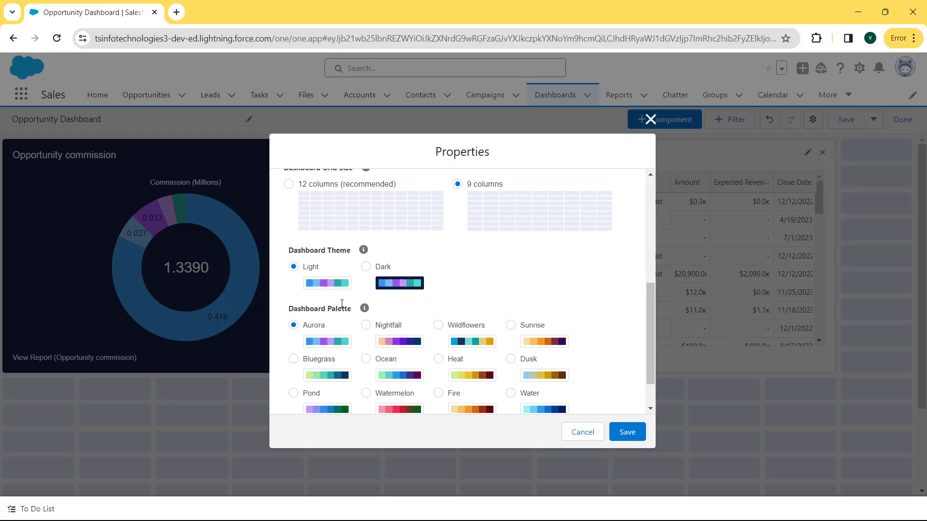
{"action": "left_click", "coordinate": [367, 332]}
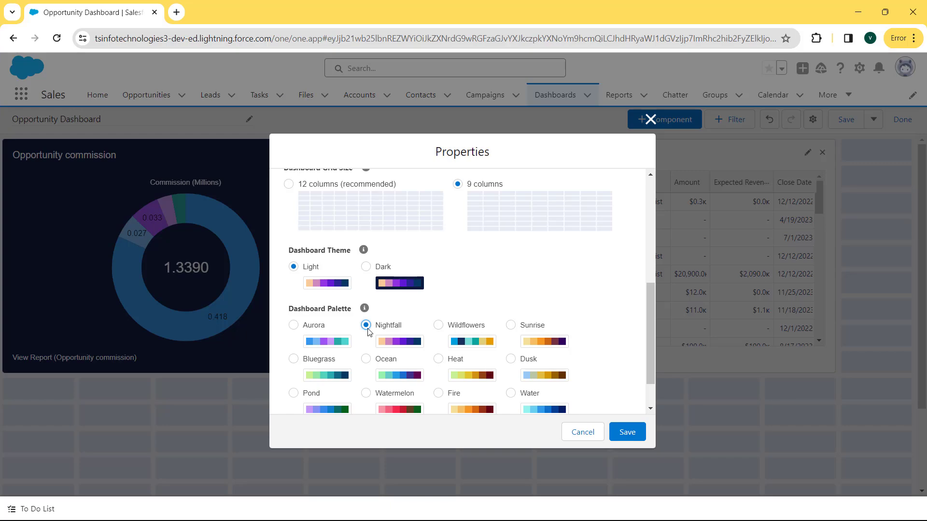
{"action": "left_click", "coordinate": [645, 437]}
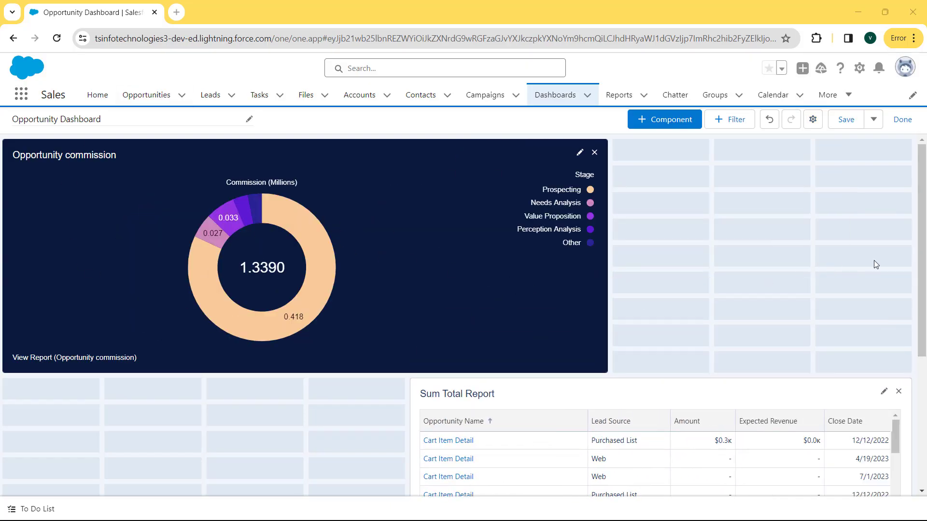
- Save the Opportunity Dashboard and finish editing it
{"action": "left_click_drag", "start_coordinate": [923, 261], "coordinate": [914, 288]}
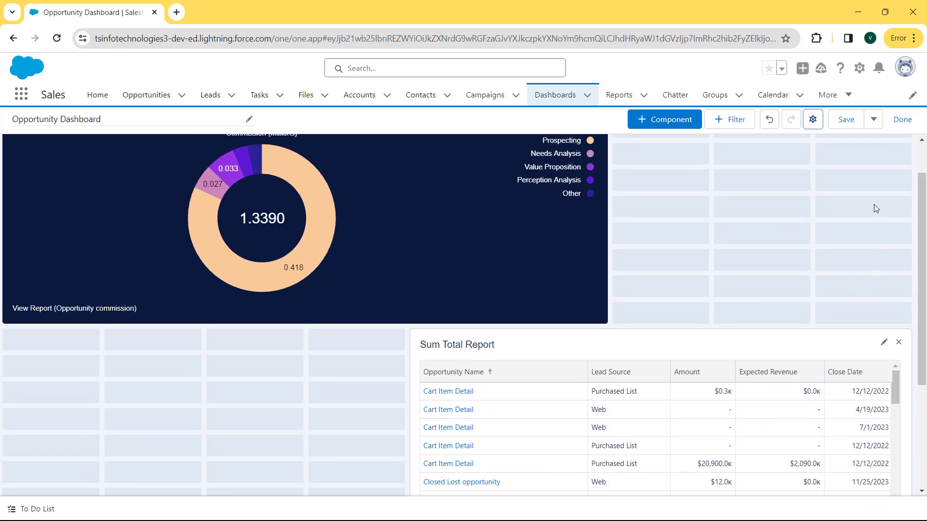
{"action": "left_click", "coordinate": [849, 124]}
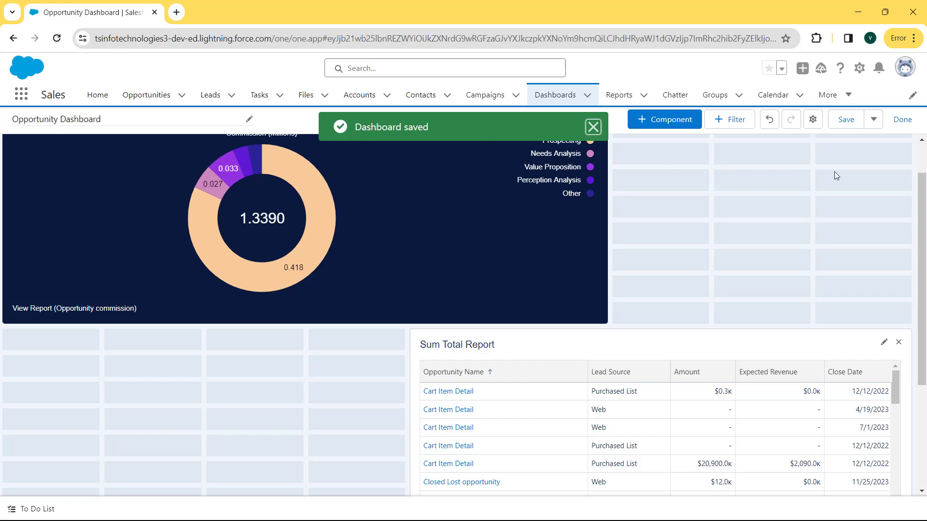
{"action": "left_click", "coordinate": [903, 122]}
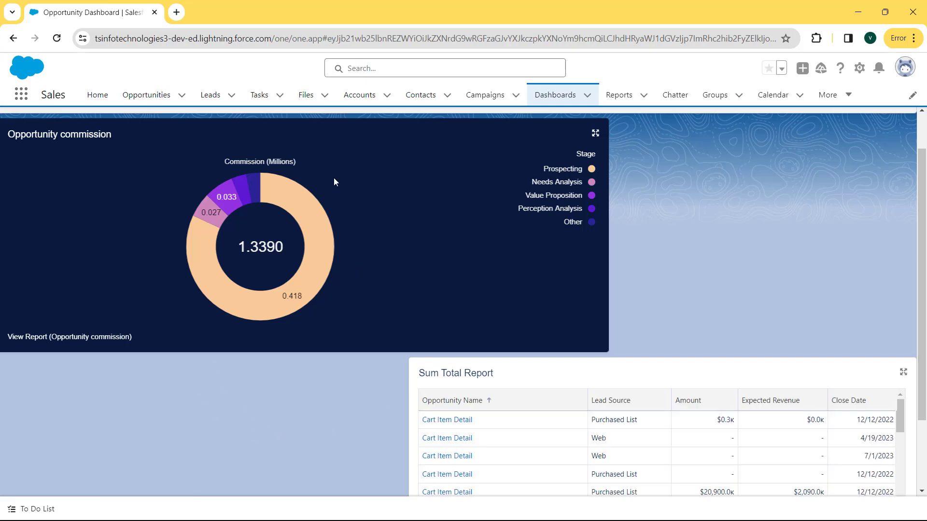
{"action": "scroll", "coordinate": [694, 233], "scroll_direction": "up", "scroll_amount": 1}
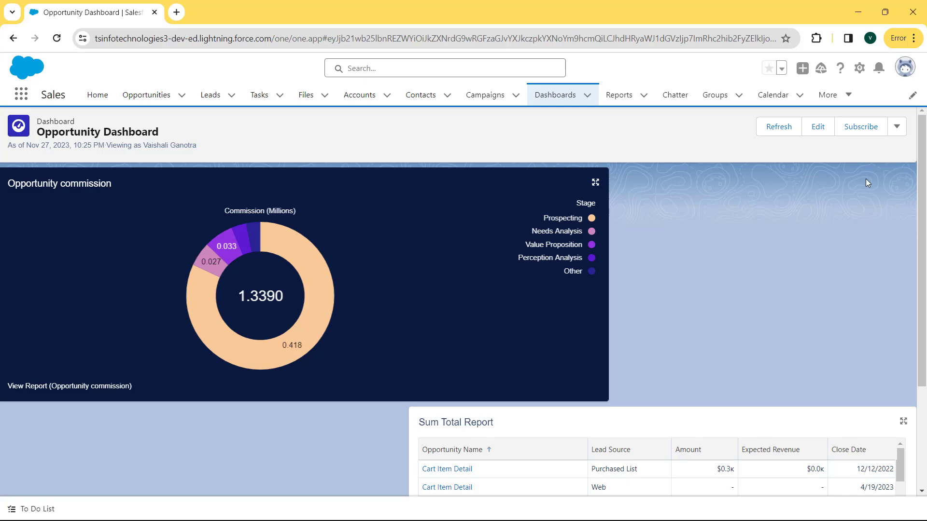
- Reopen the Opportunity commission component for editing, try the metric and gauge displays, return to donut, and leave without updating
{"action": "key", "text": "ctrl+plus"}
{"action": "key", "text": "ctrl+plus"}
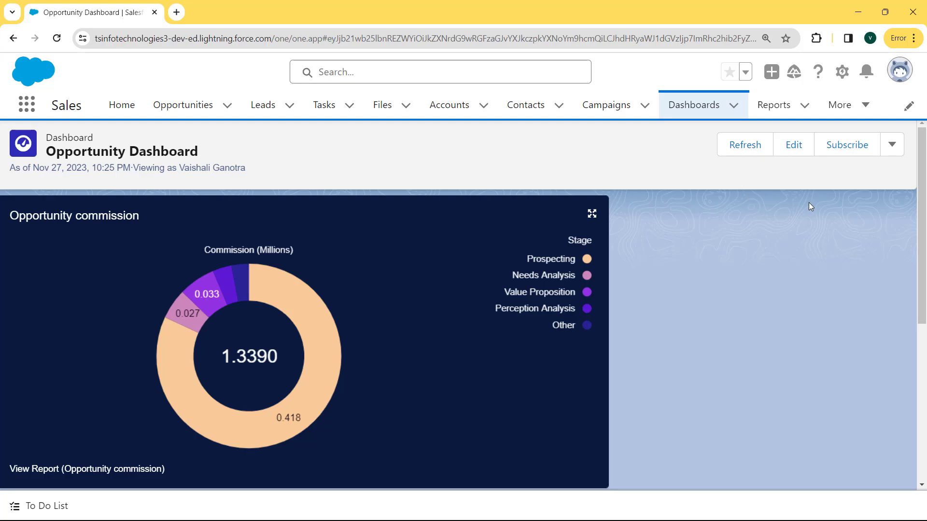
{"action": "left_click", "coordinate": [790, 156]}
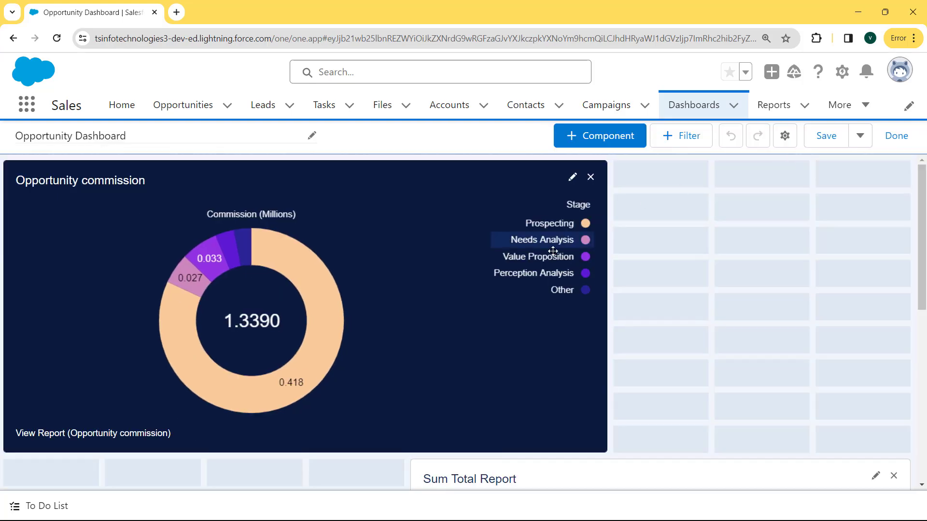
{"action": "left_click", "coordinate": [572, 178]}
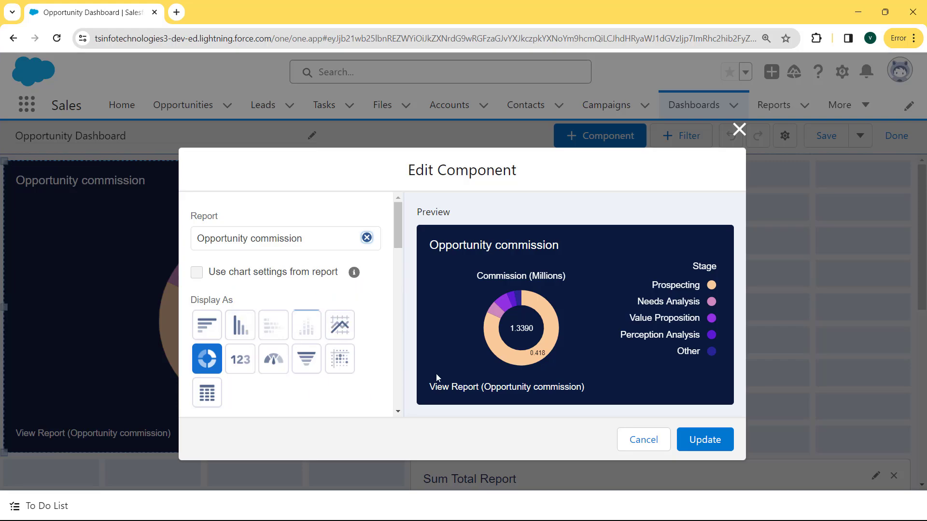
{"action": "left_click", "coordinate": [238, 359]}
{"action": "left_click", "coordinate": [273, 363]}
{"action": "left_click", "coordinate": [207, 358]}
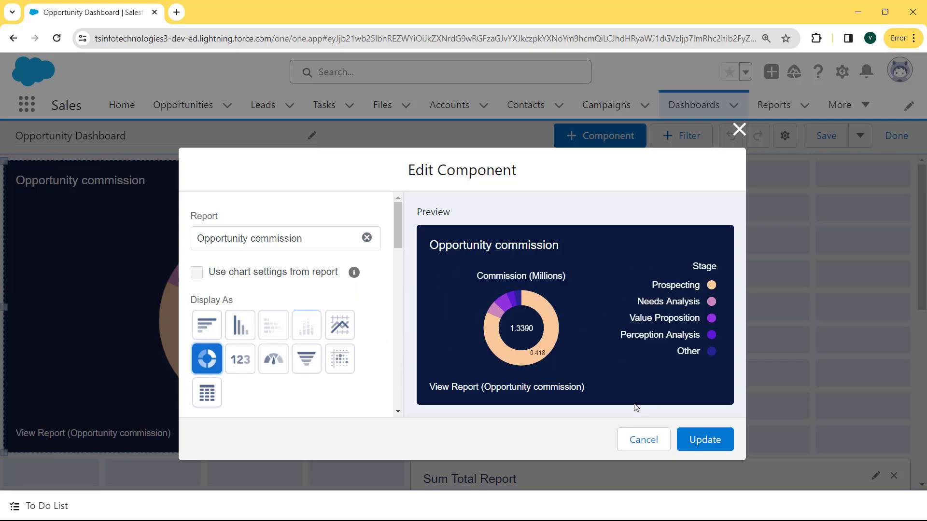
{"action": "left_click", "coordinate": [650, 440]}
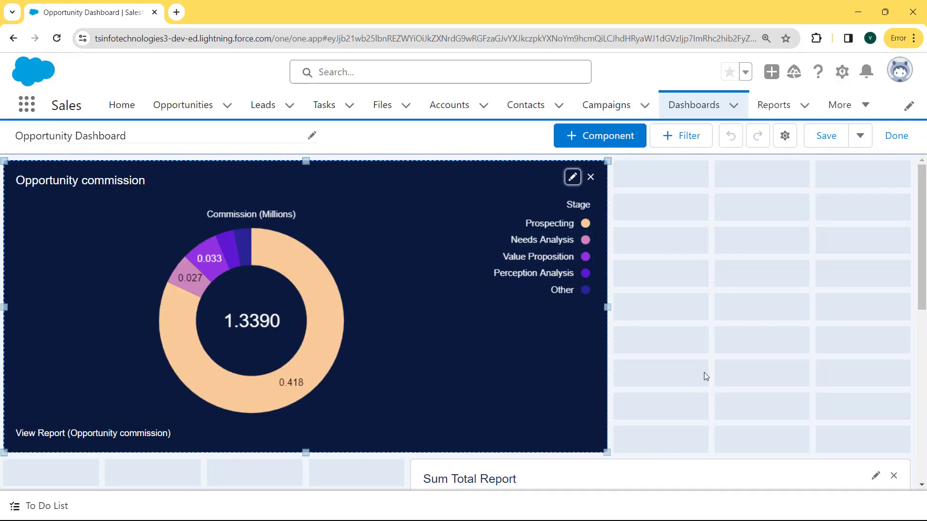
{"action": "left_click", "coordinate": [896, 136]}
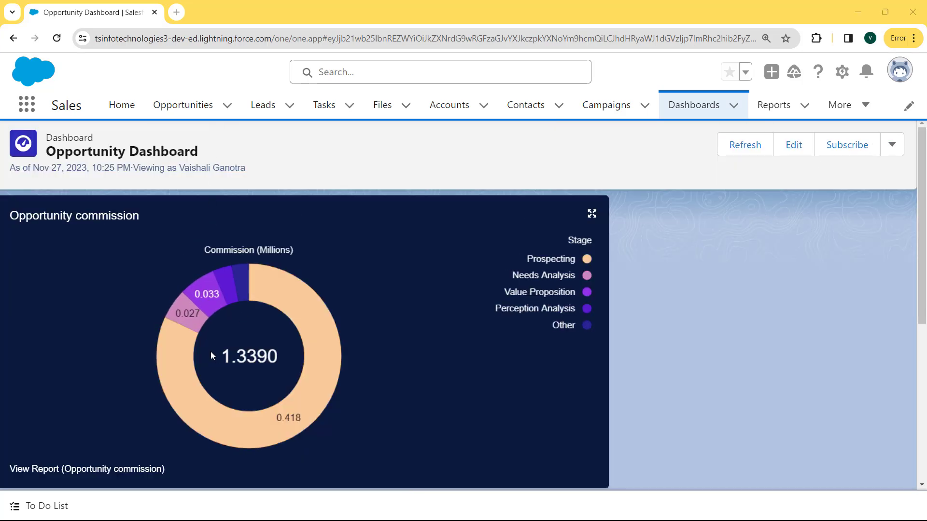
{"action": "left_click", "coordinate": [307, 347]}
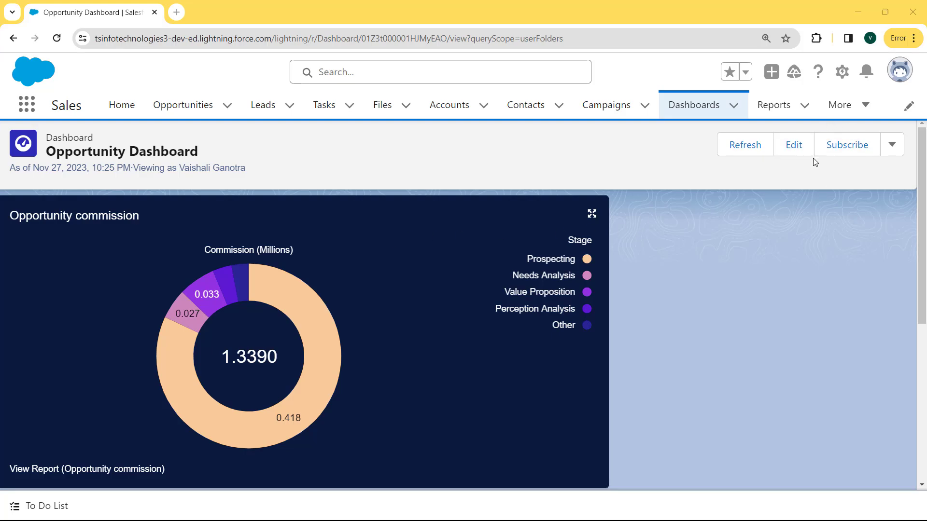
- Subscribe to the dashboard with a weekly refresh on Tuesday at 8:00 AM and save the subscription
{"action": "left_click", "coordinate": [860, 147]}
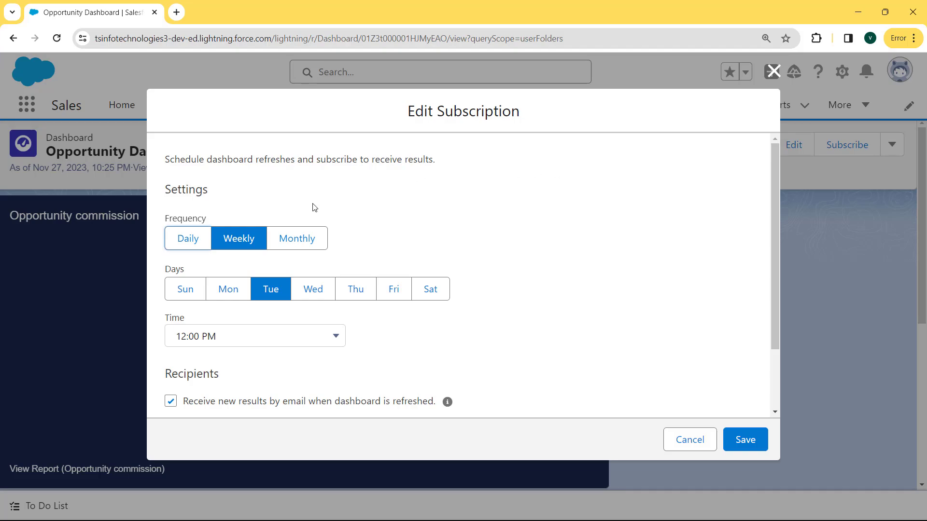
{"action": "left_click", "coordinate": [195, 242]}
{"action": "left_click", "coordinate": [251, 239]}
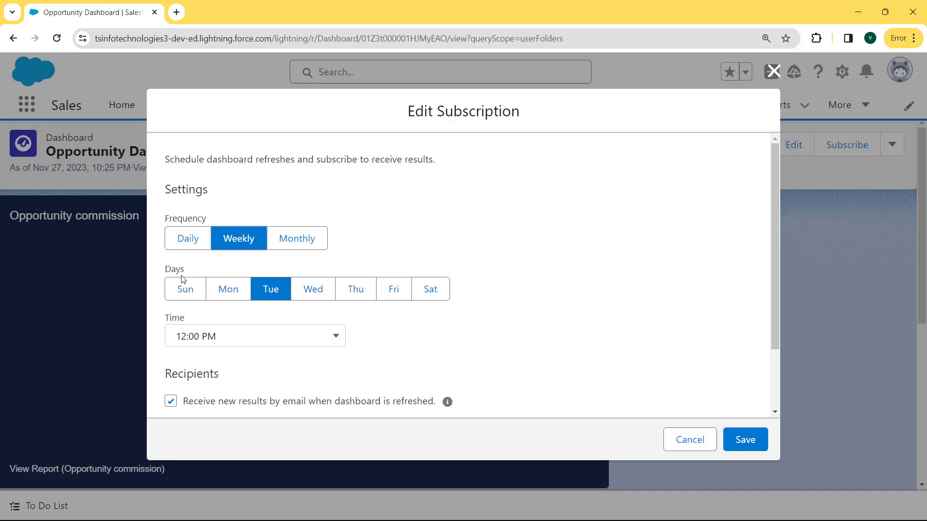
{"action": "left_click", "coordinate": [224, 292]}
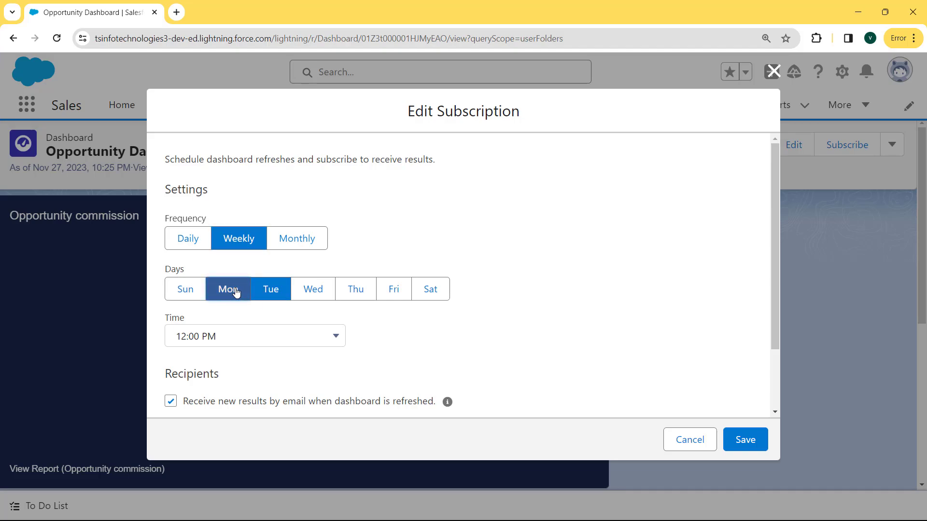
{"action": "left_click", "coordinate": [235, 292]}
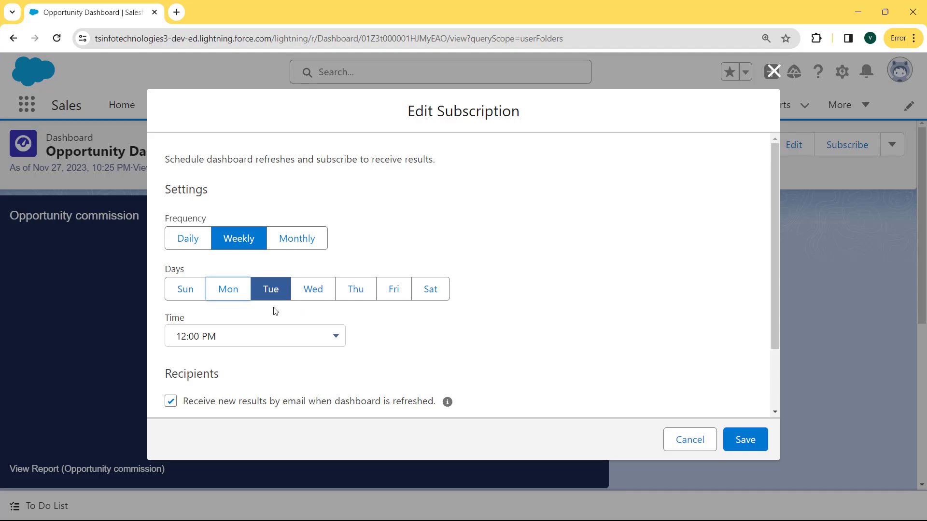
{"action": "left_click", "coordinate": [279, 337]}
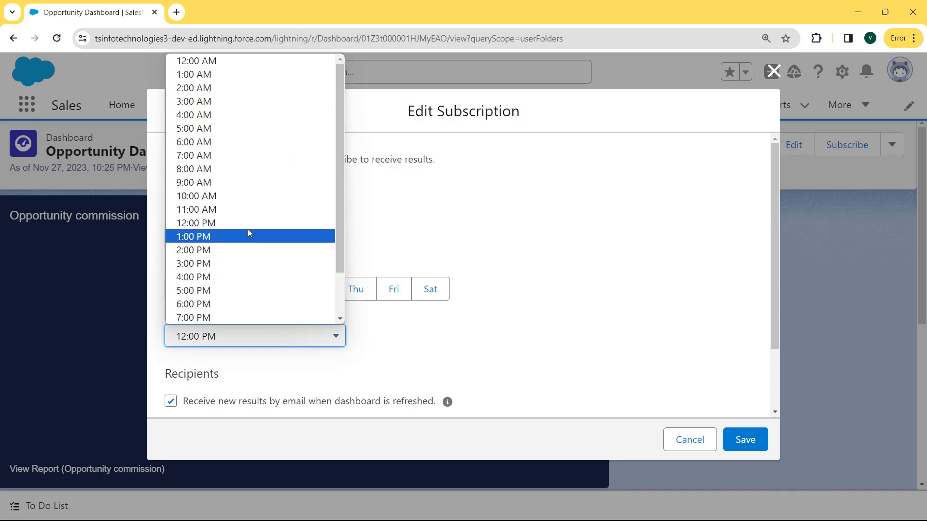
{"action": "left_click", "coordinate": [240, 173]}
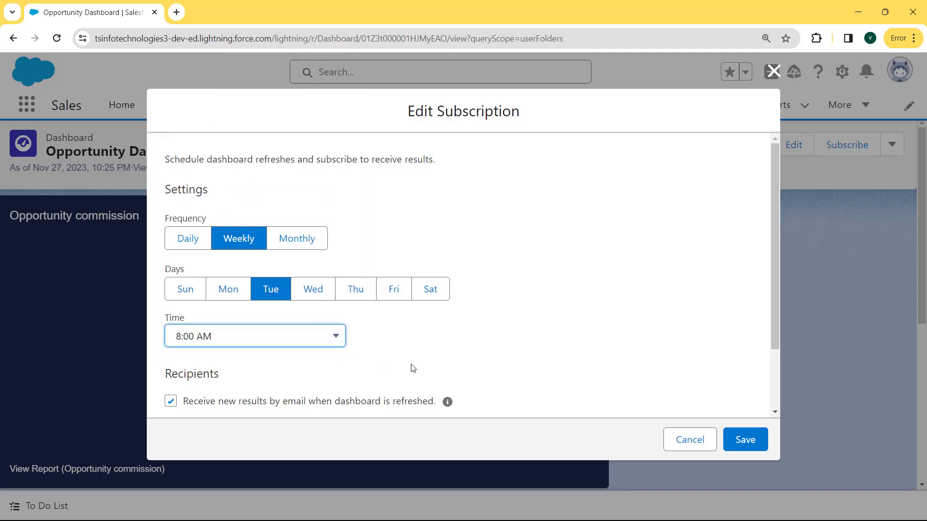
{"action": "scroll", "coordinate": [766, 364], "scroll_direction": "down", "scroll_amount": 2}
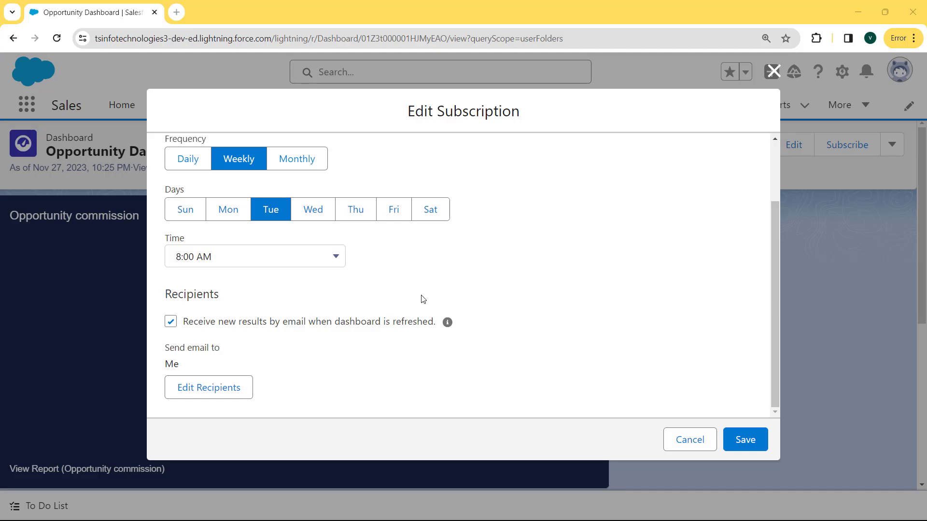
{"action": "left_click", "coordinate": [751, 445]}
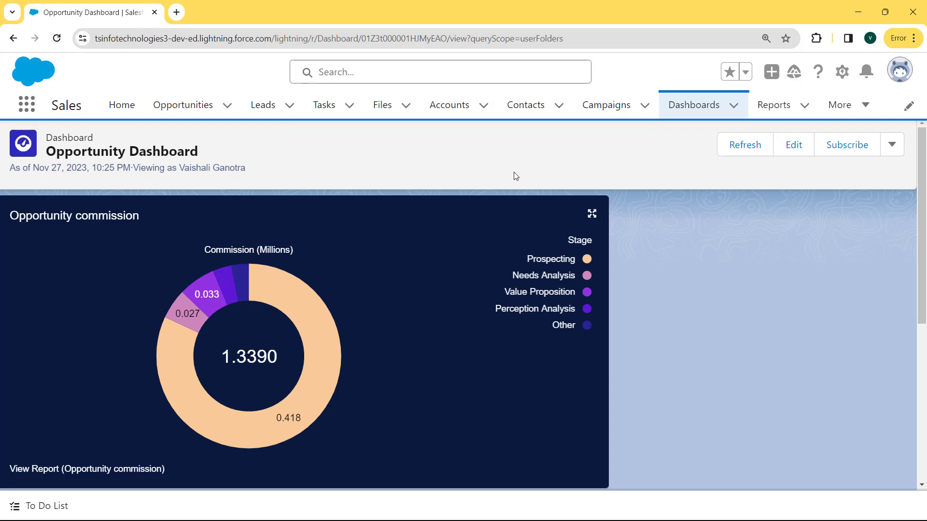
- Refresh the dashboard, and download and open its exported file
{"action": "left_click", "coordinate": [745, 148]}
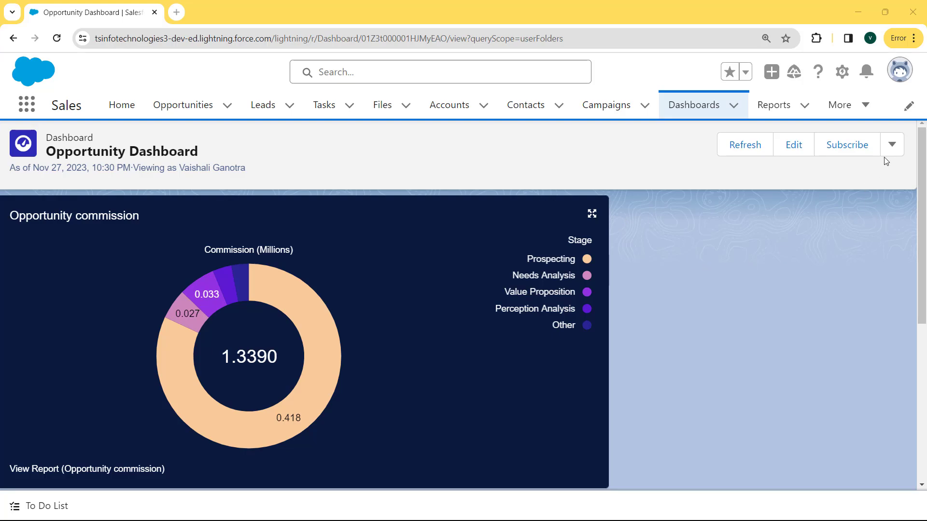
{"action": "left_click", "coordinate": [891, 145]}
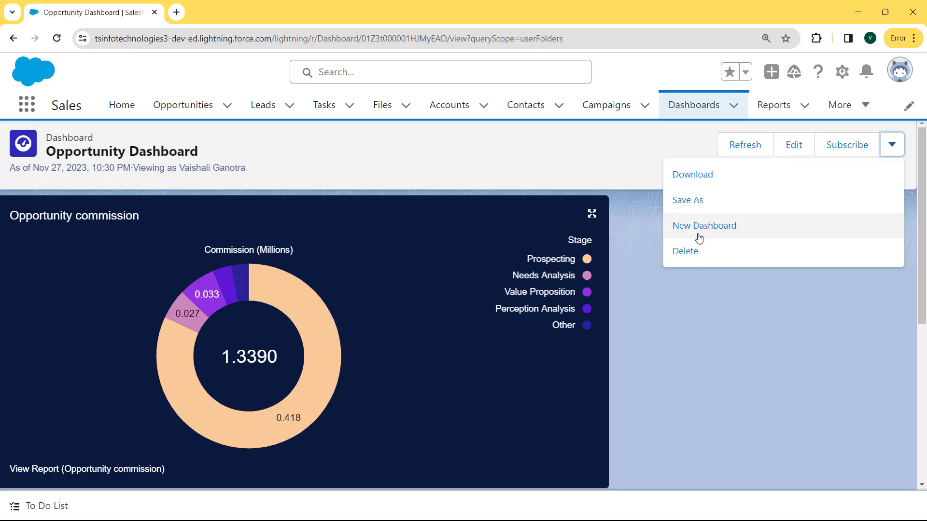
{"action": "left_click", "coordinate": [687, 176]}
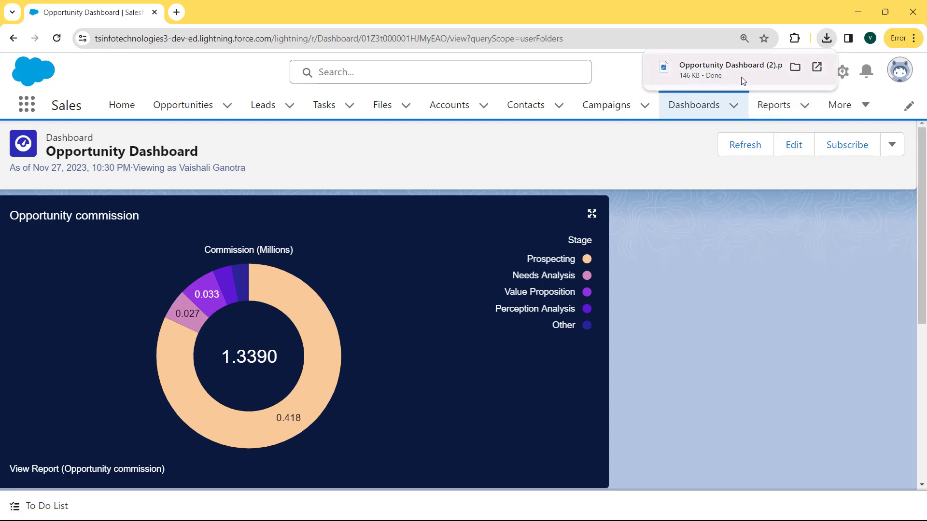
{"action": "left_click", "coordinate": [712, 71]}
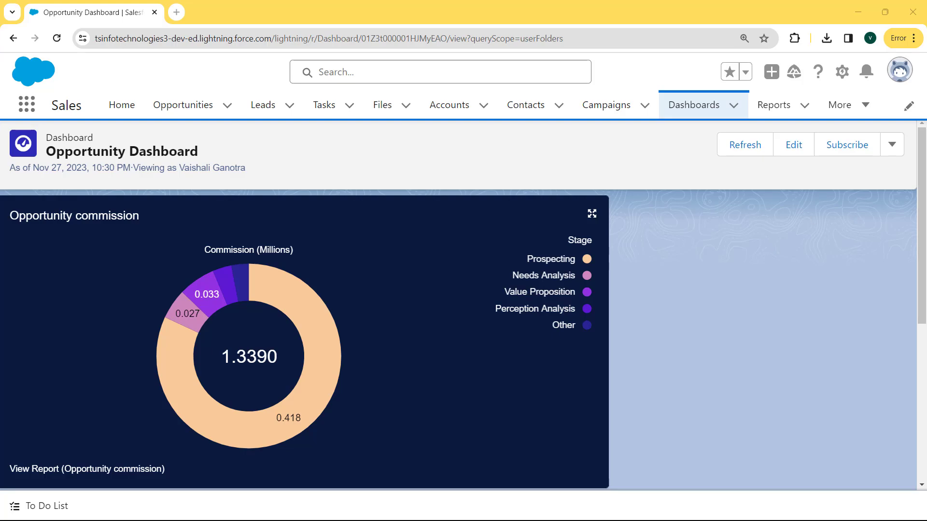
- Switch from Lightning Experience to Salesforce Classic
{"action": "left_click", "coordinate": [894, 73]}
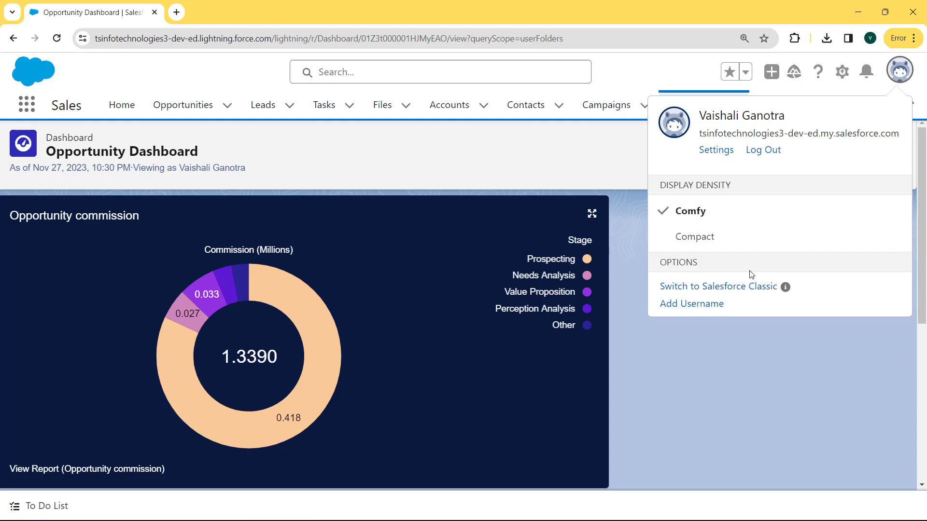
{"action": "left_click", "coordinate": [714, 289]}
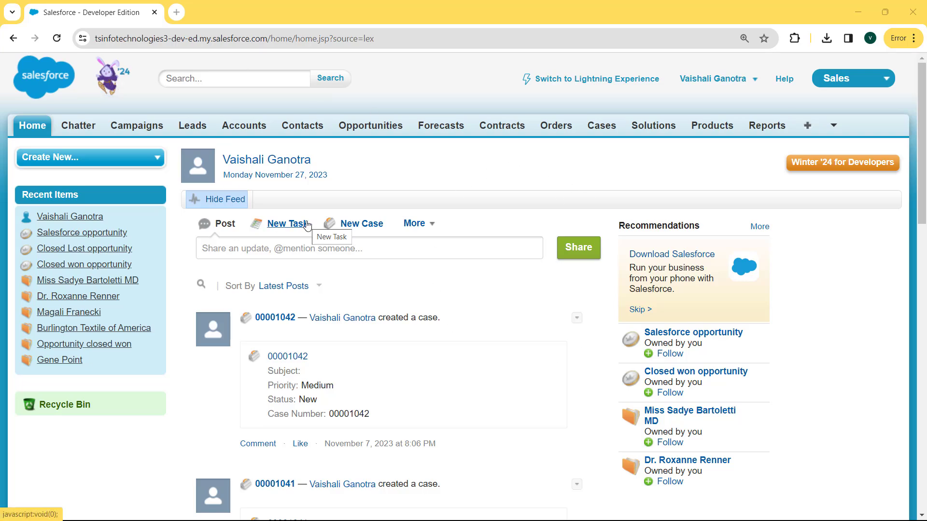
{"action": "key", "text": "ctrl+plus"}
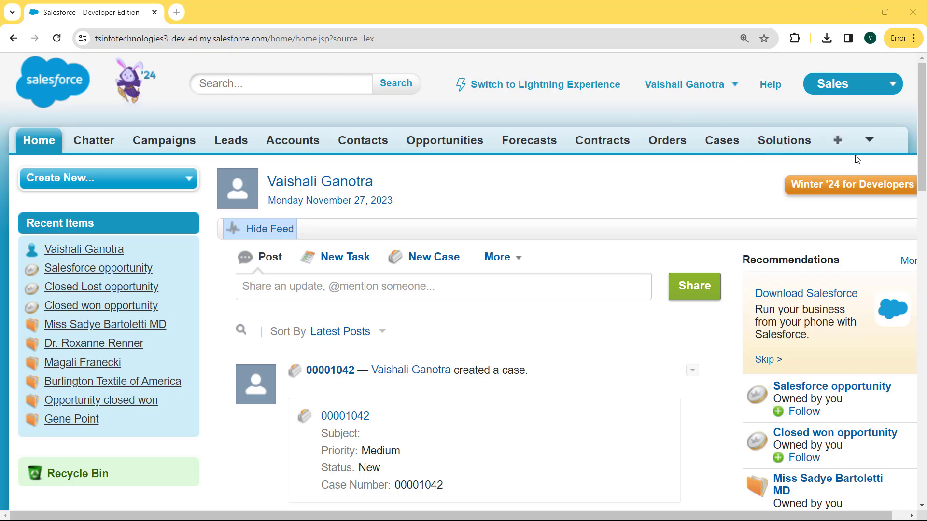
- Open the dashboard list from the current Opportunity Dashboard and start creating a new dashboard
{"action": "left_click", "coordinate": [873, 144]}
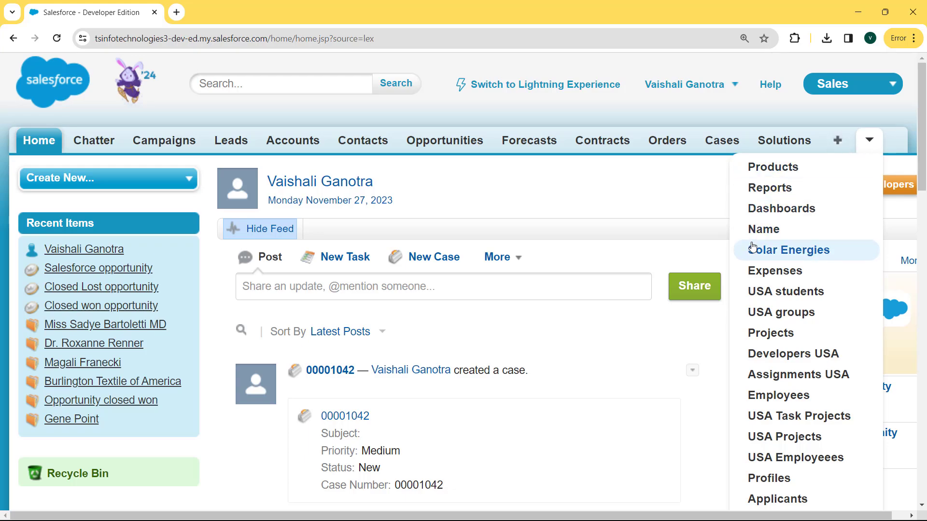
{"action": "left_click", "coordinate": [782, 211]}
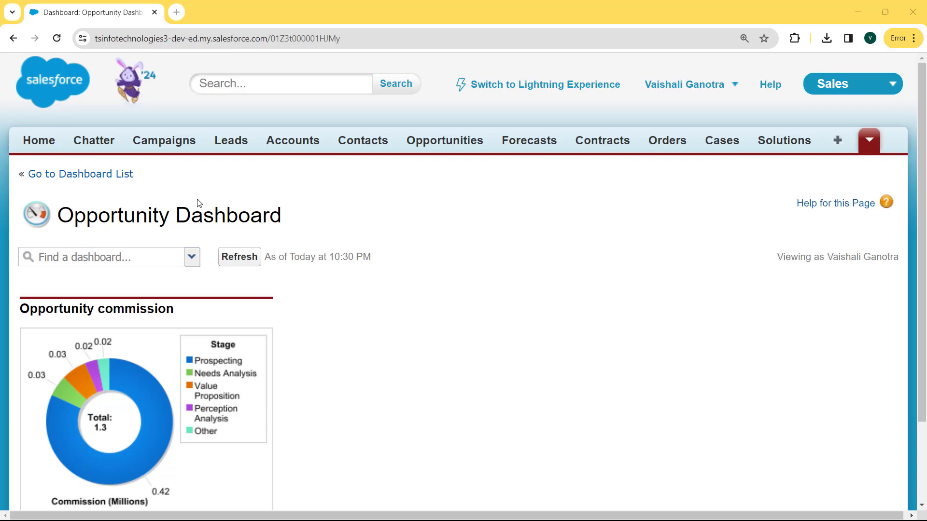
{"action": "left_click", "coordinate": [90, 176]}
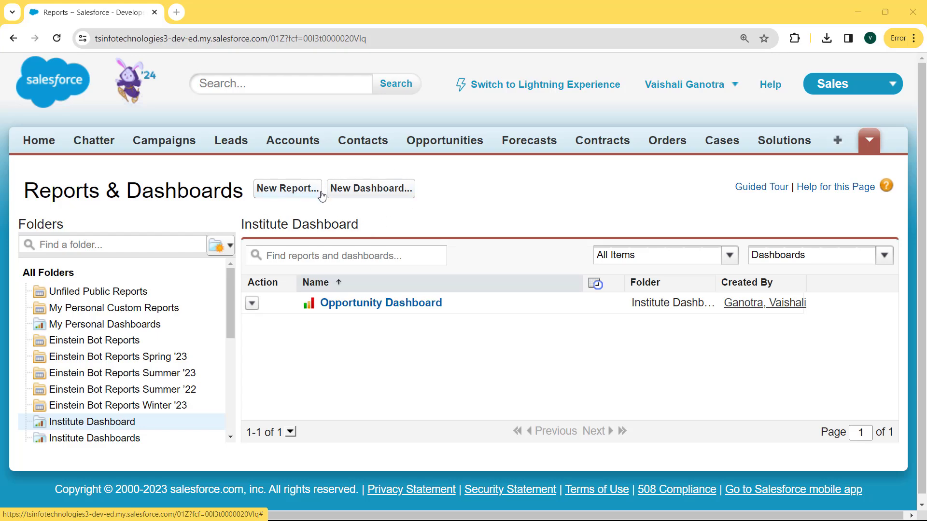
{"action": "left_click", "coordinate": [384, 191]}
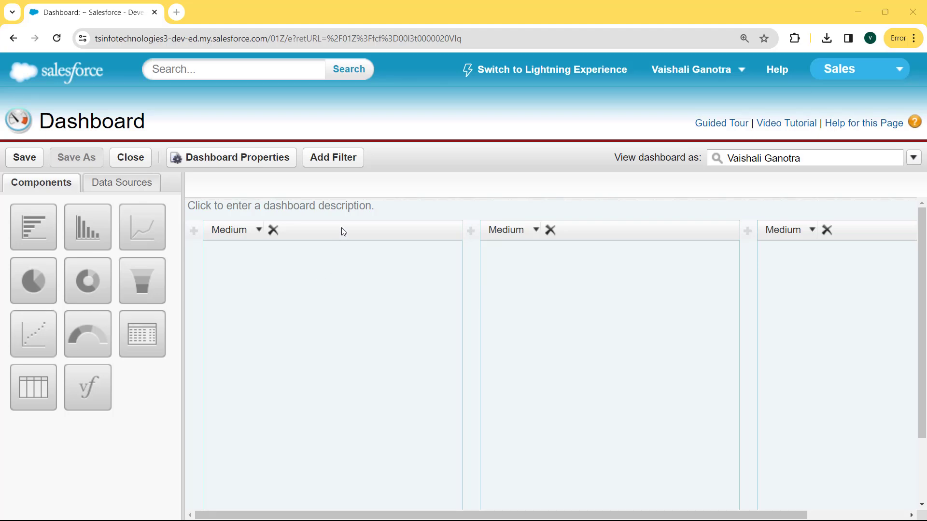
- Title the new dashboard Campaign Dashboard in its properties and set it to save in My Personal Dashboards
{"action": "left_click", "coordinate": [252, 165]}
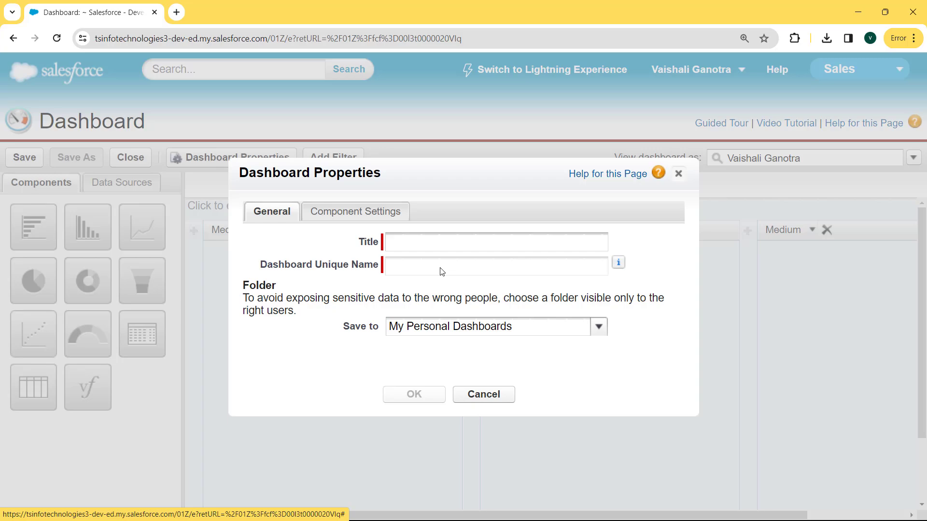
{"action": "left_click", "coordinate": [415, 245]}
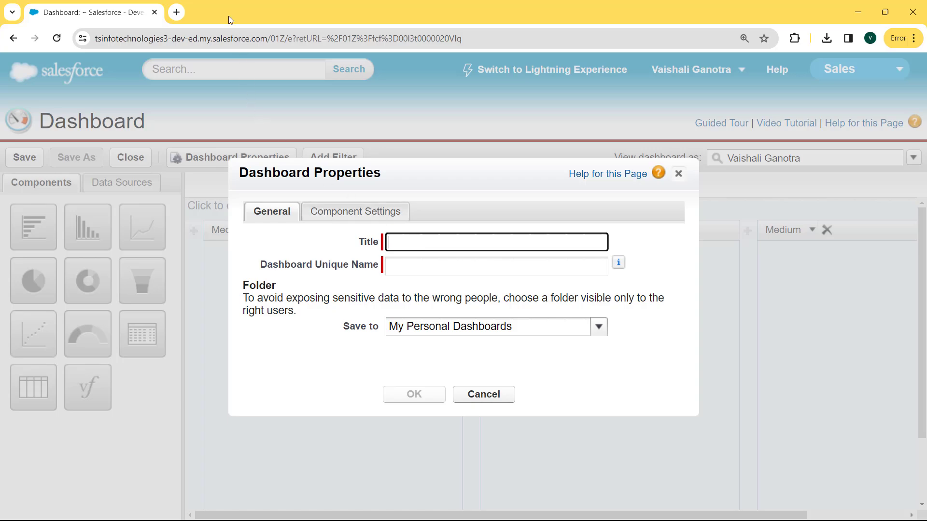
{"action": "type", "text": "Campaign Dashboard"}
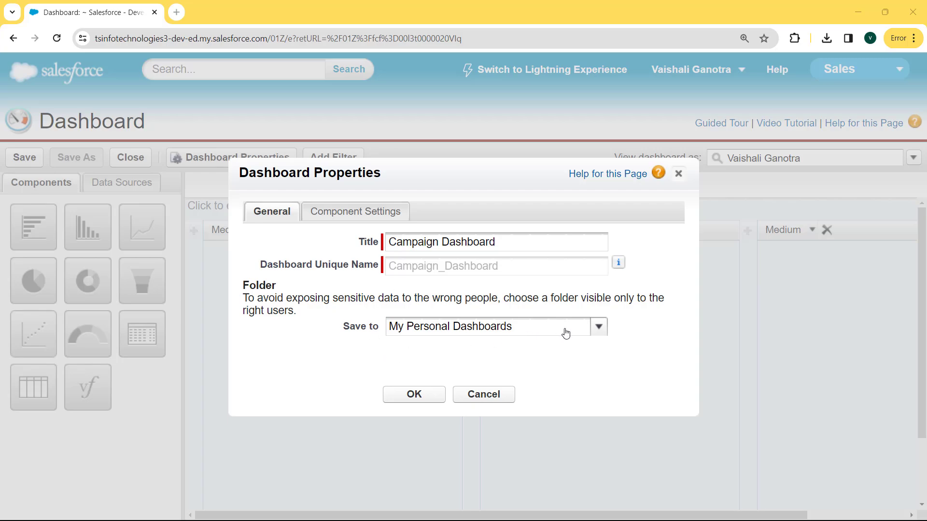
{"action": "left_click", "coordinate": [598, 330]}
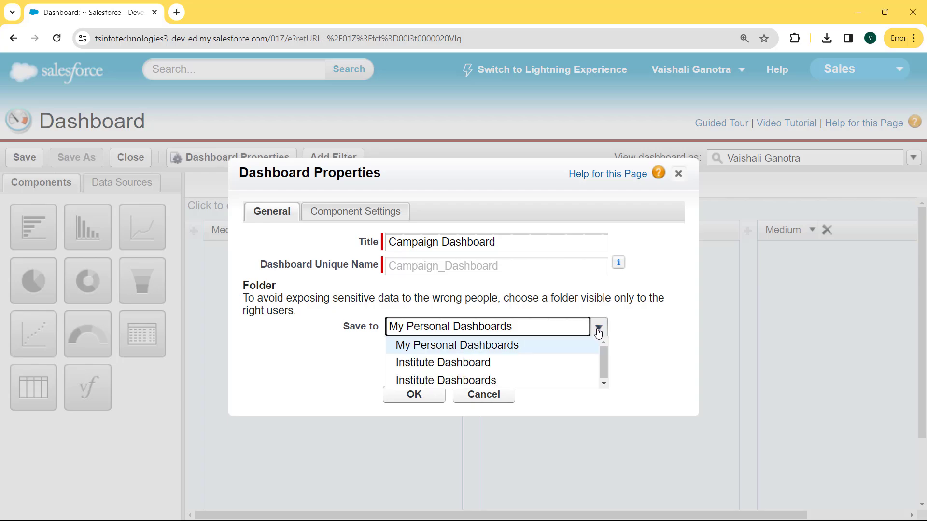
{"action": "left_click", "coordinate": [477, 345]}
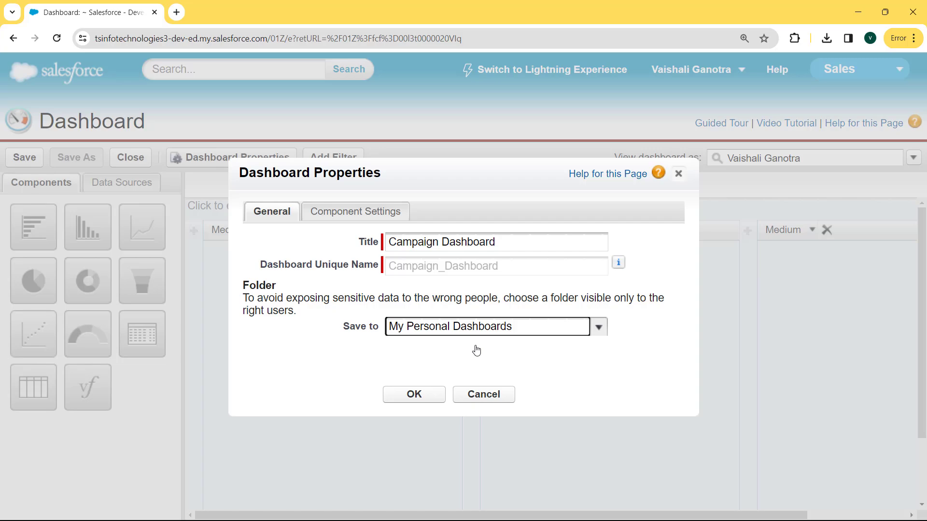
{"action": "left_click", "coordinate": [414, 395]}
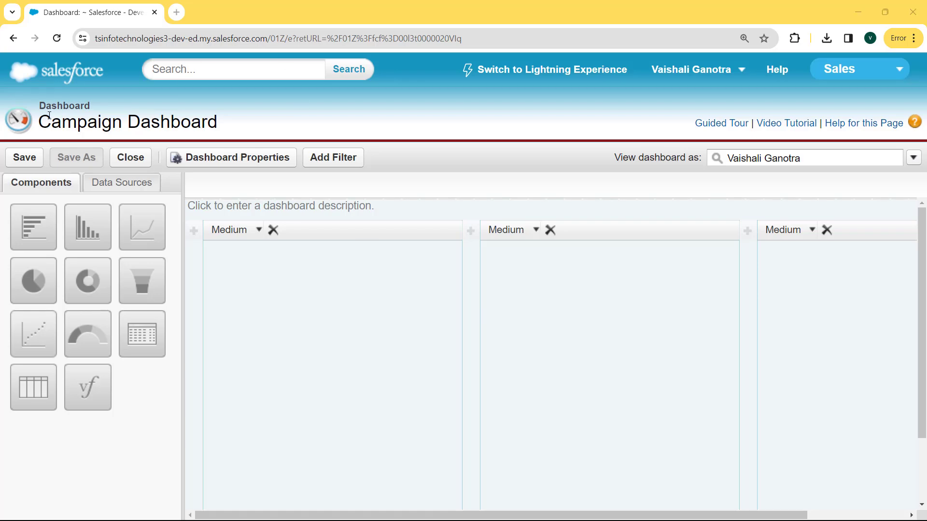
{"action": "left_click_drag", "start_coordinate": [43, 117], "coordinate": [243, 124]}
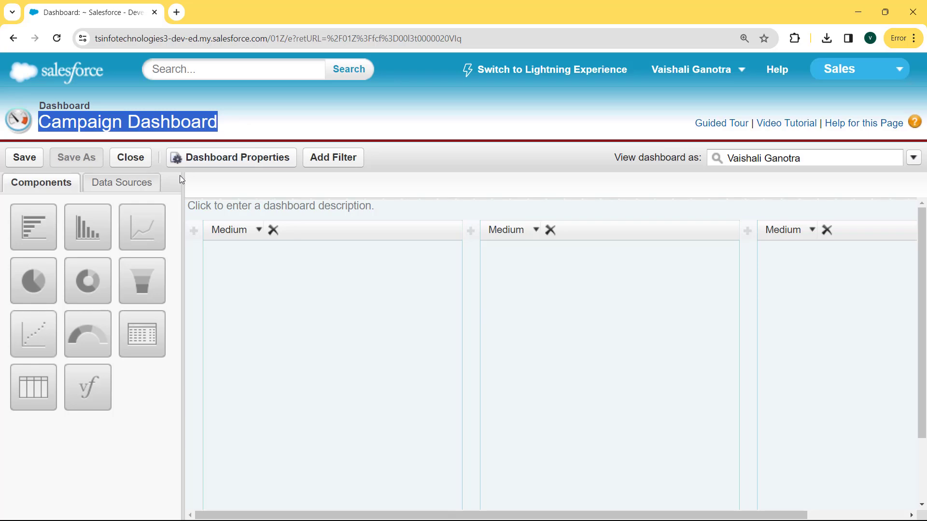
{"action": "left_click", "coordinate": [222, 29]}
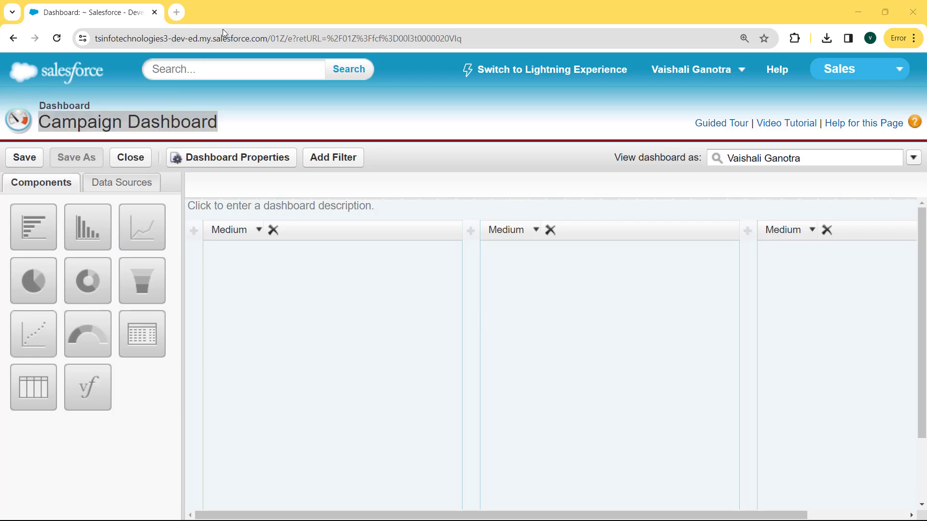
- Add a gauge component to the first column and give it the Campaign Status group by report as data source
{"action": "left_click", "coordinate": [45, 182]}
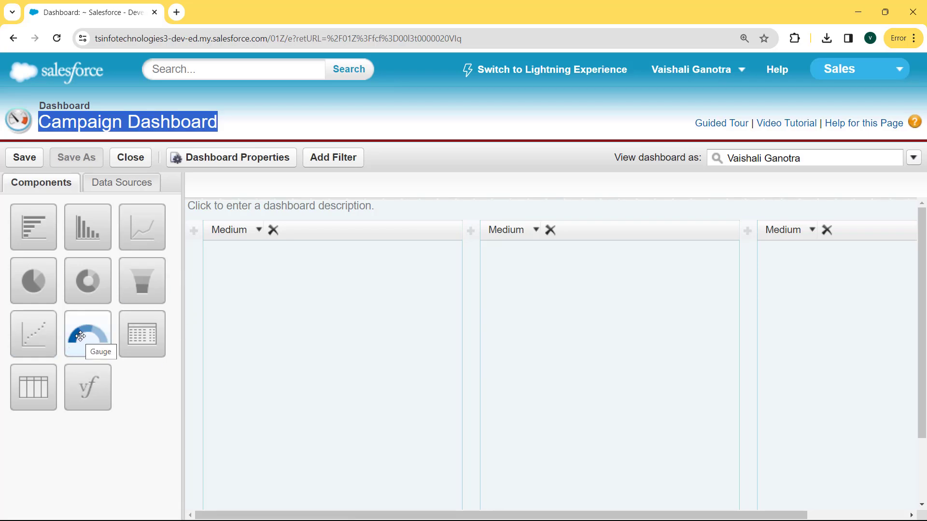
{"action": "left_click_drag", "start_coordinate": [80, 337], "coordinate": [269, 318]}
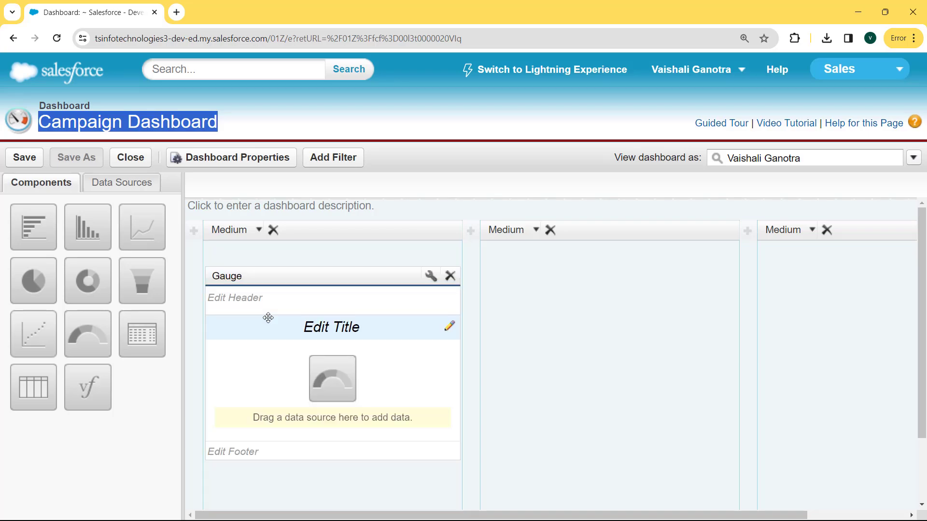
{"action": "left_click", "coordinate": [120, 186]}
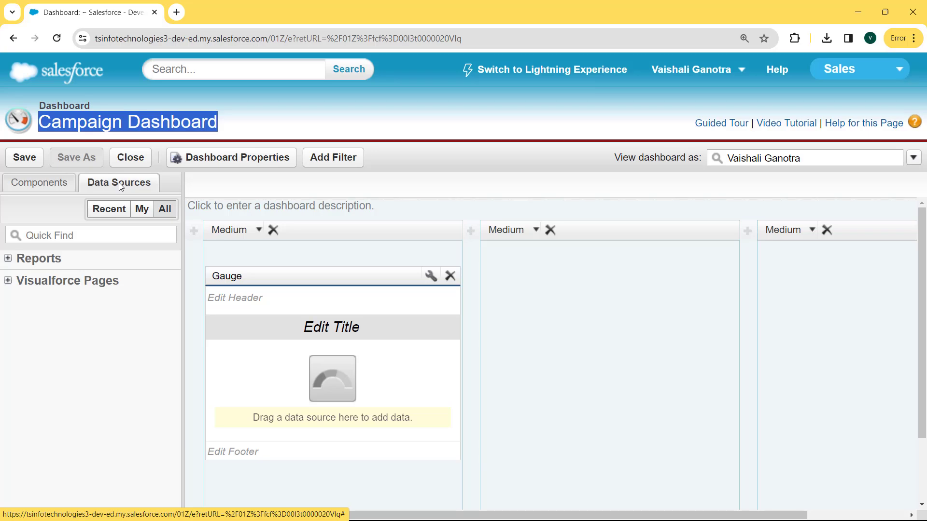
{"action": "left_click", "coordinate": [22, 259]}
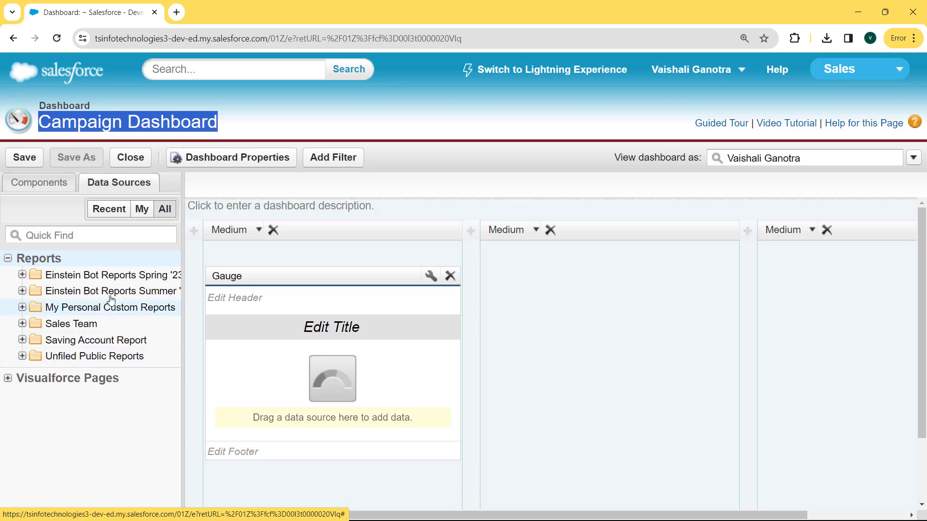
{"action": "left_click", "coordinate": [82, 310]}
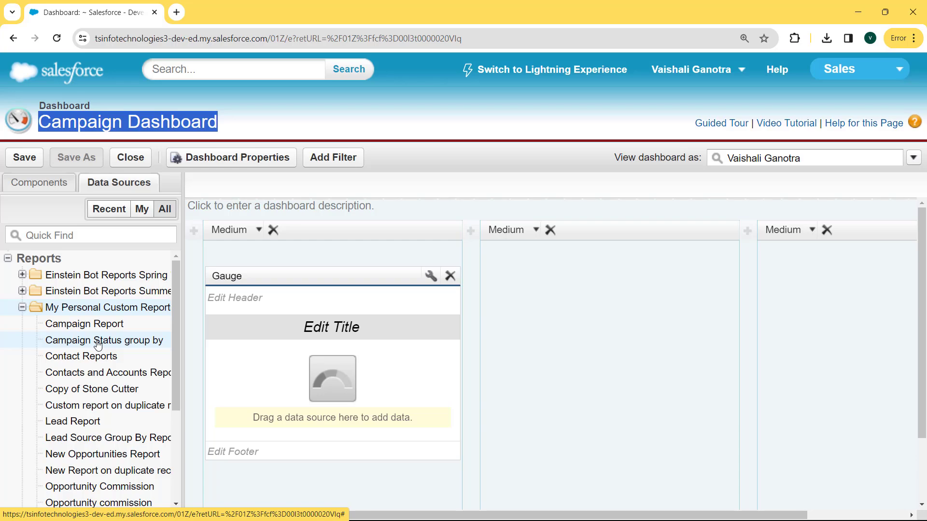
{"action": "left_click_drag", "start_coordinate": [98, 344], "coordinate": [263, 353]}
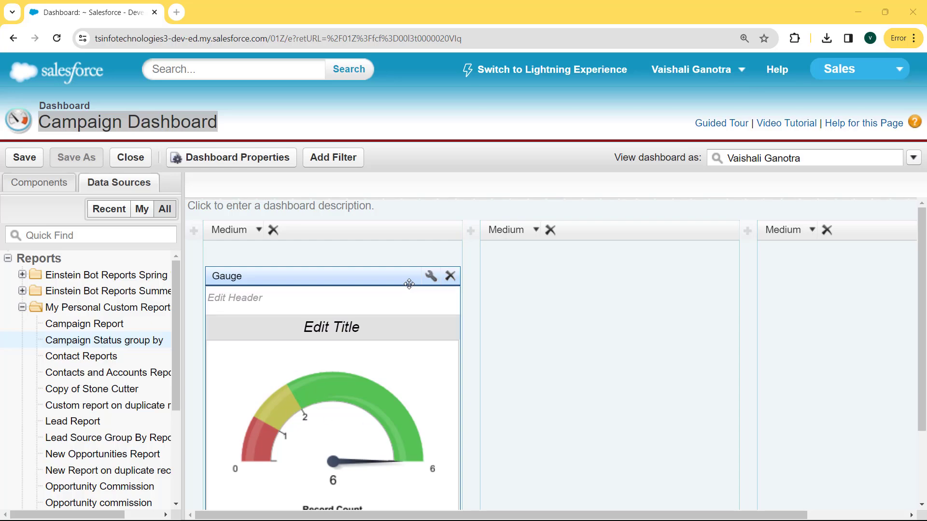
- Edit the gauge component and change it to a pie chart, trying the donut and scatter types along the way
{"action": "left_click", "coordinate": [430, 277]}
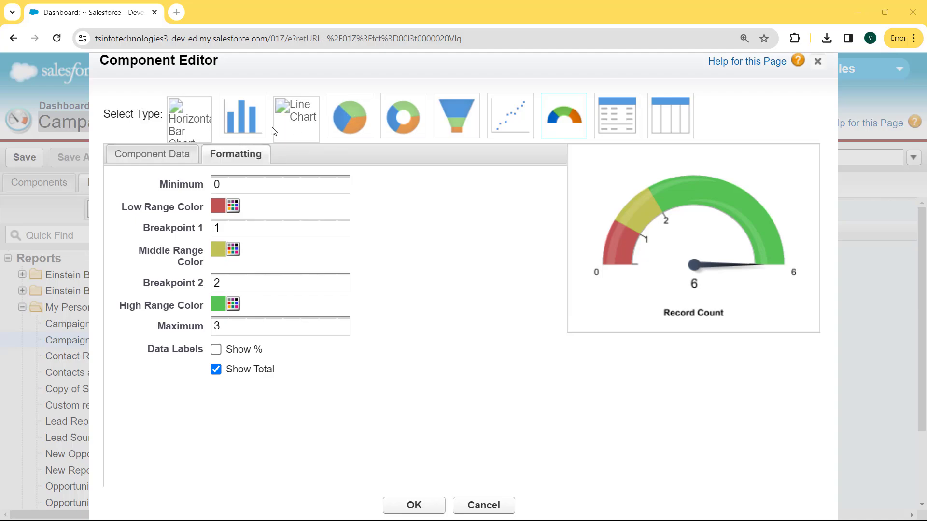
{"action": "left_click", "coordinate": [350, 127]}
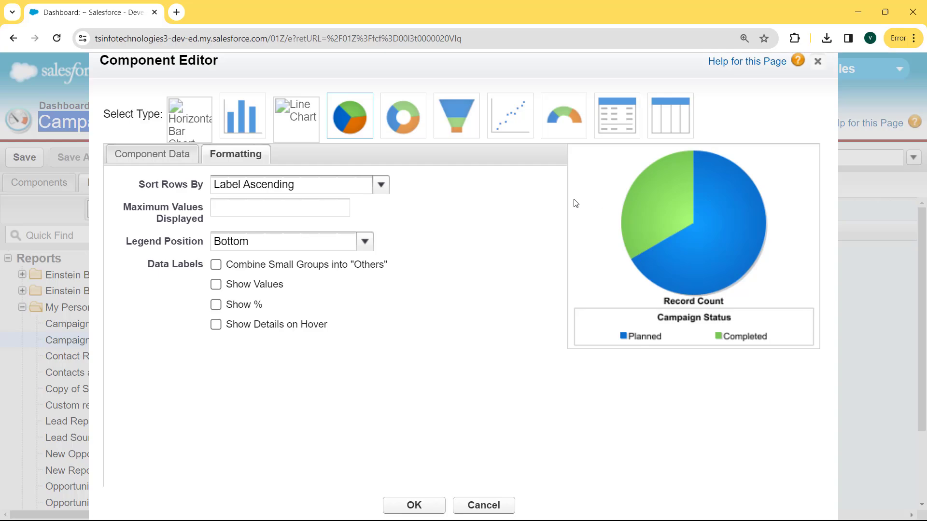
{"action": "left_click", "coordinate": [399, 127]}
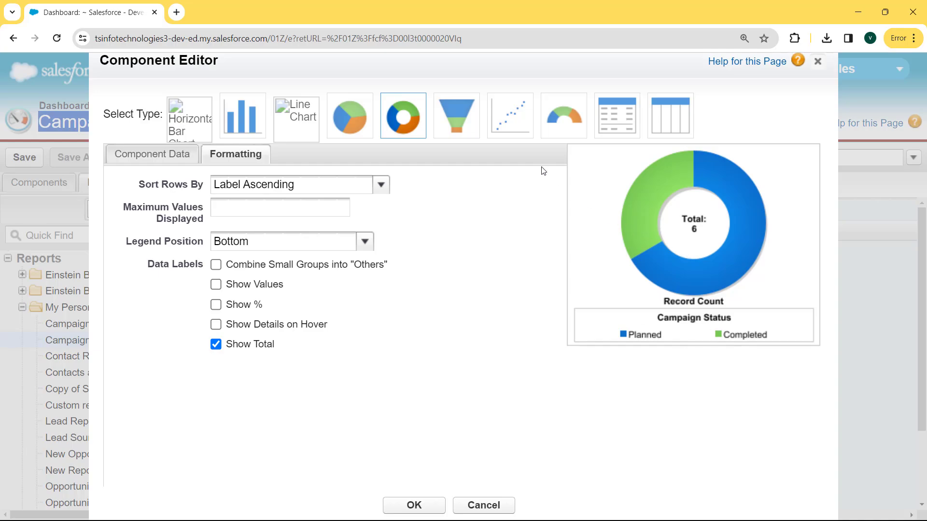
{"action": "left_click", "coordinate": [520, 125]}
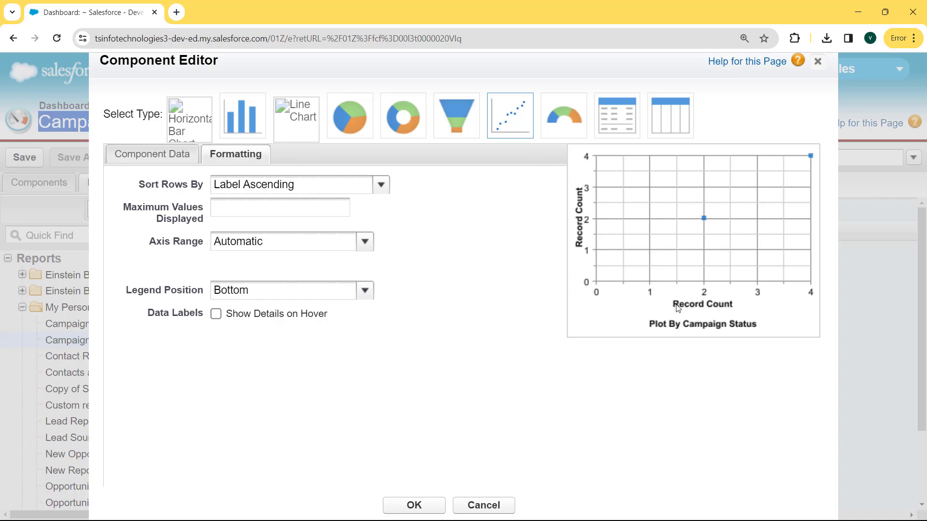
{"action": "left_click", "coordinate": [349, 128]}
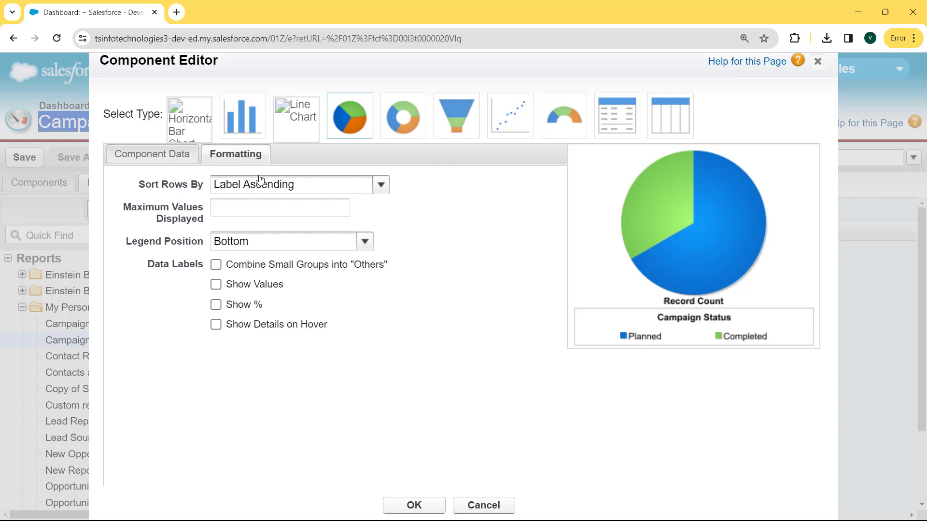
- Format the pie chart to sort rows by Label Descending and place the legend on the Right
{"action": "left_click", "coordinate": [275, 188]}
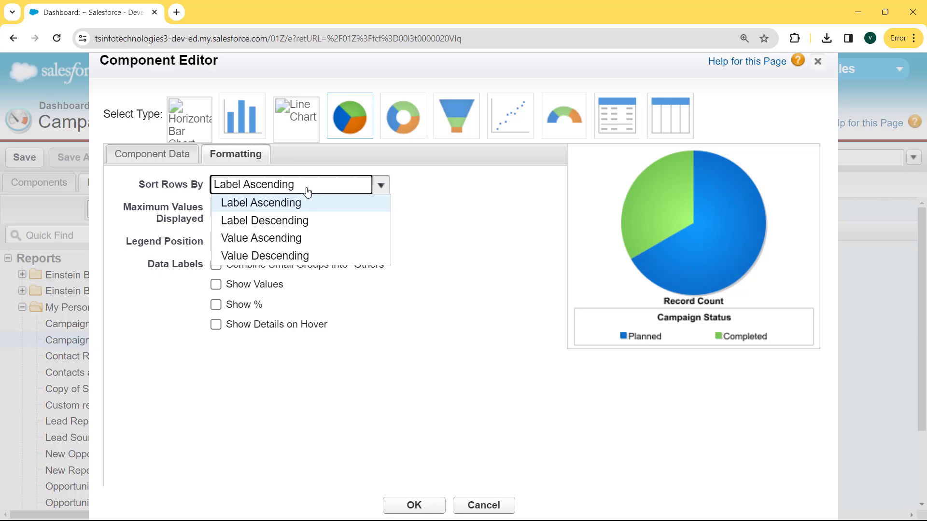
{"action": "left_click", "coordinate": [269, 225]}
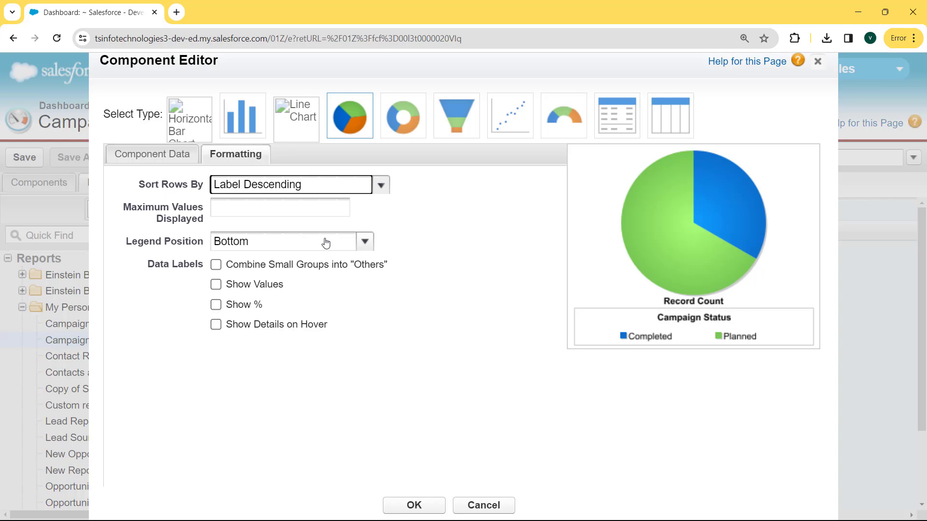
{"action": "left_click", "coordinate": [365, 243]}
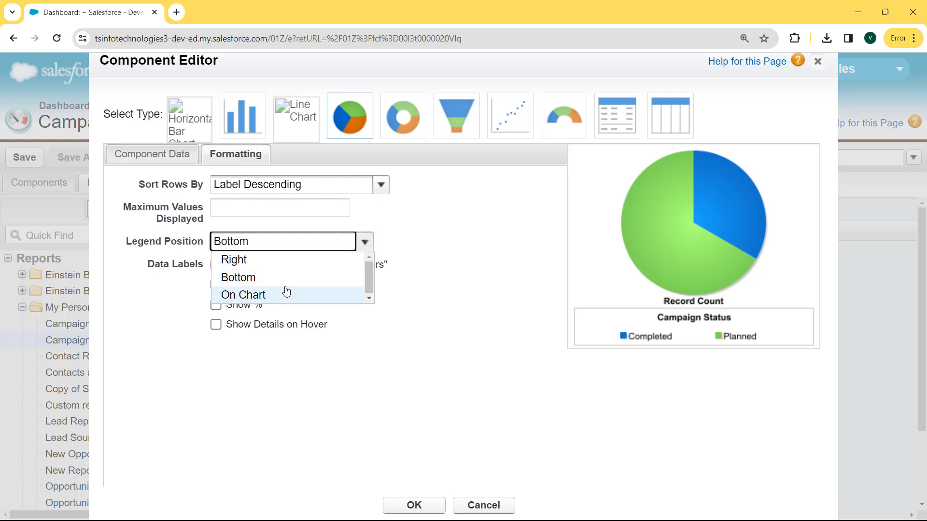
{"action": "left_click", "coordinate": [252, 263]}
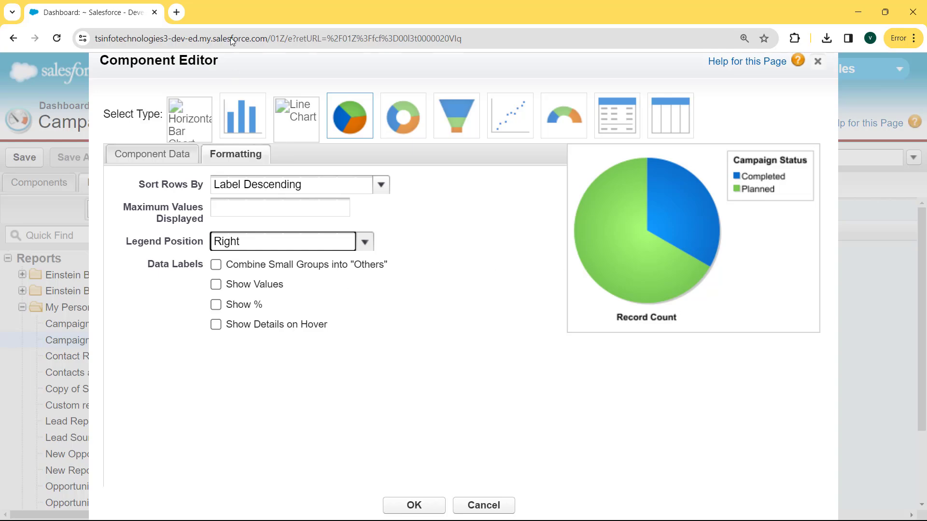
- Set the pie chart's component data values to Record Count, trying Auto in between
{"action": "left_click", "coordinate": [152, 160]}
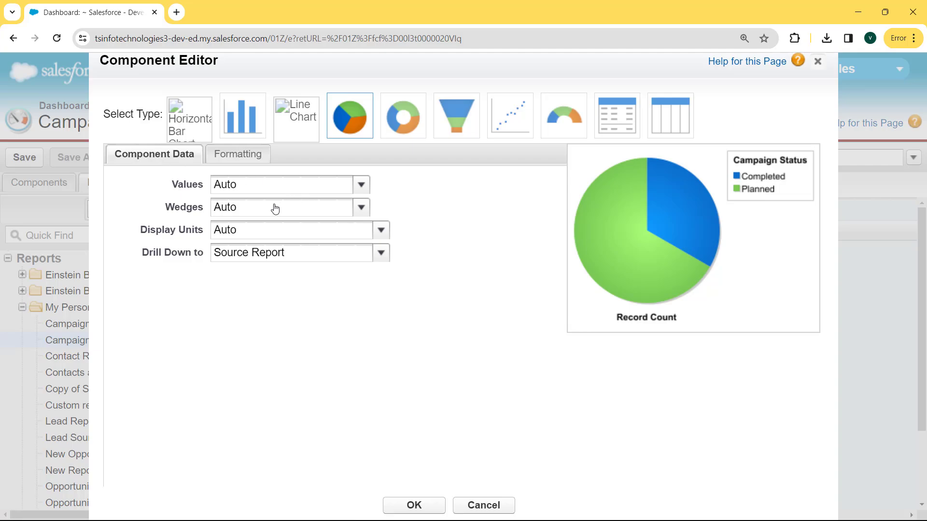
{"action": "left_click", "coordinate": [361, 186]}
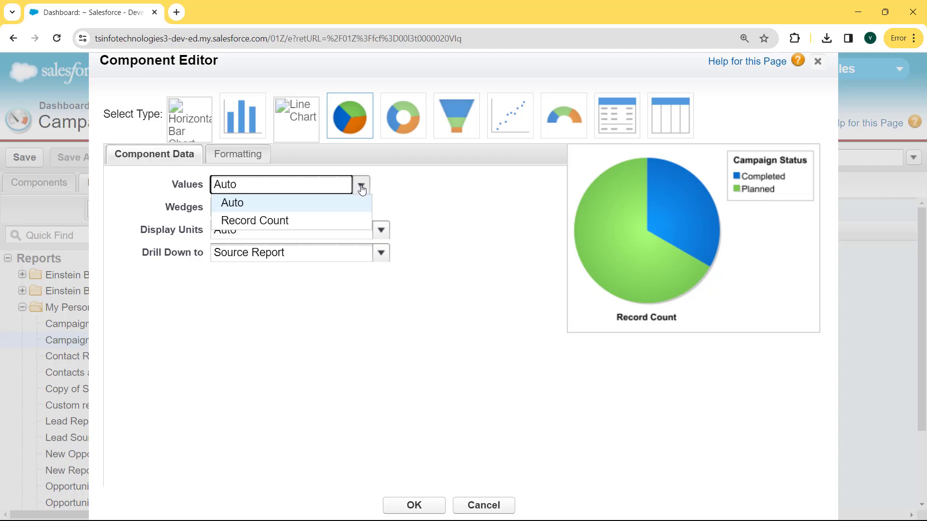
{"action": "left_click", "coordinate": [250, 223]}
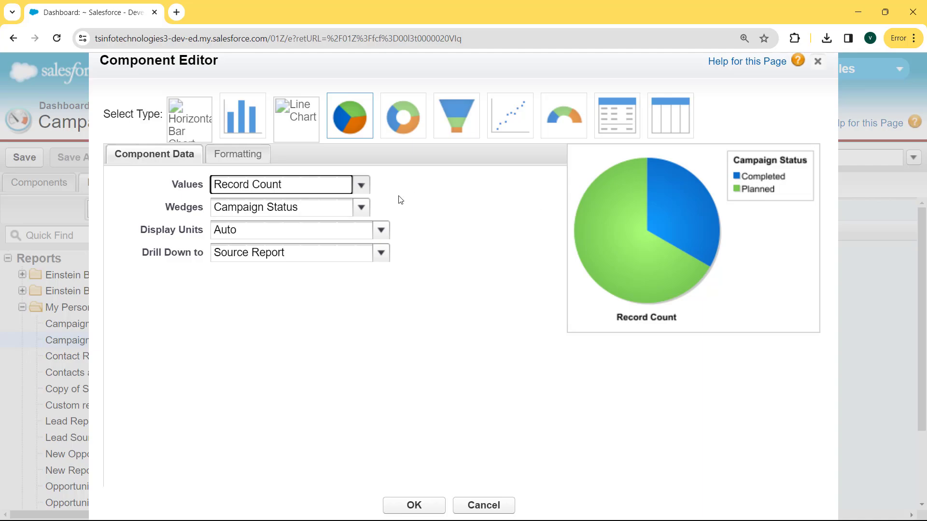
{"action": "left_click", "coordinate": [361, 185]}
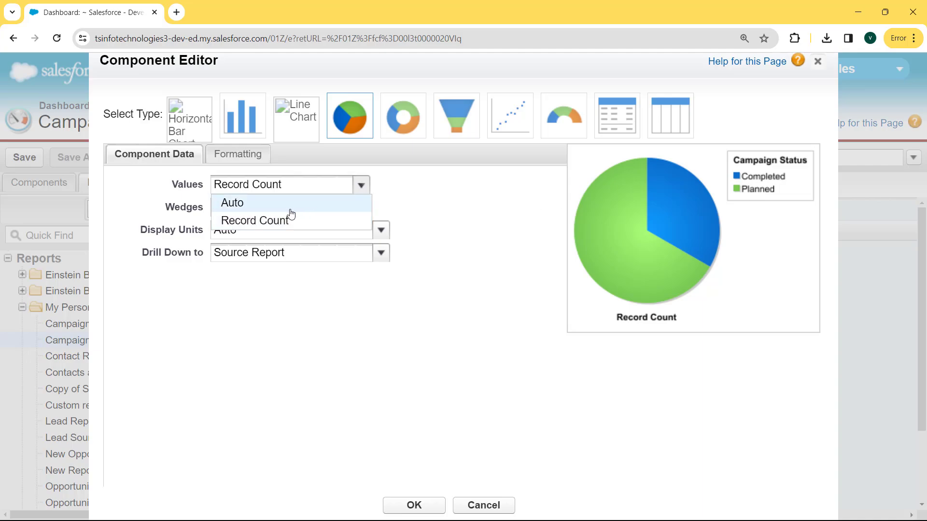
{"action": "left_click", "coordinate": [291, 210]}
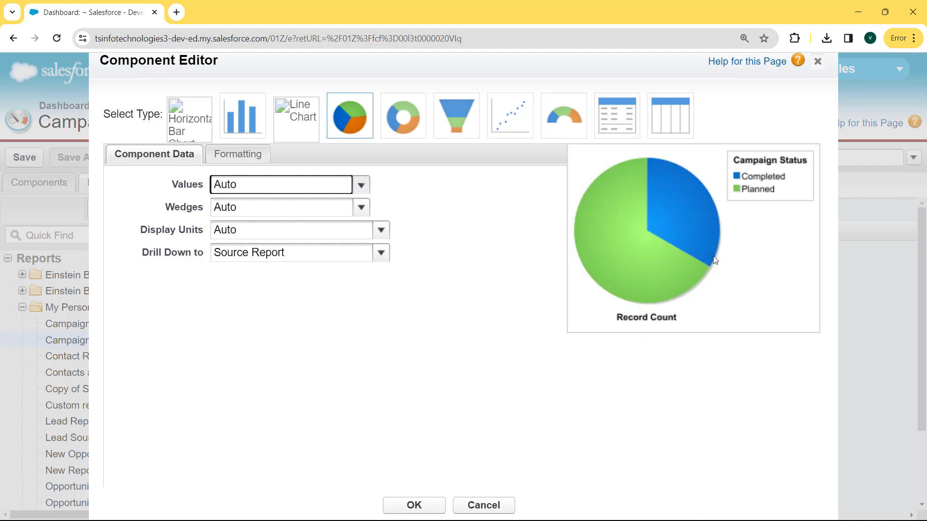
{"action": "left_click", "coordinate": [361, 185]}
{"action": "left_click", "coordinate": [268, 221]}
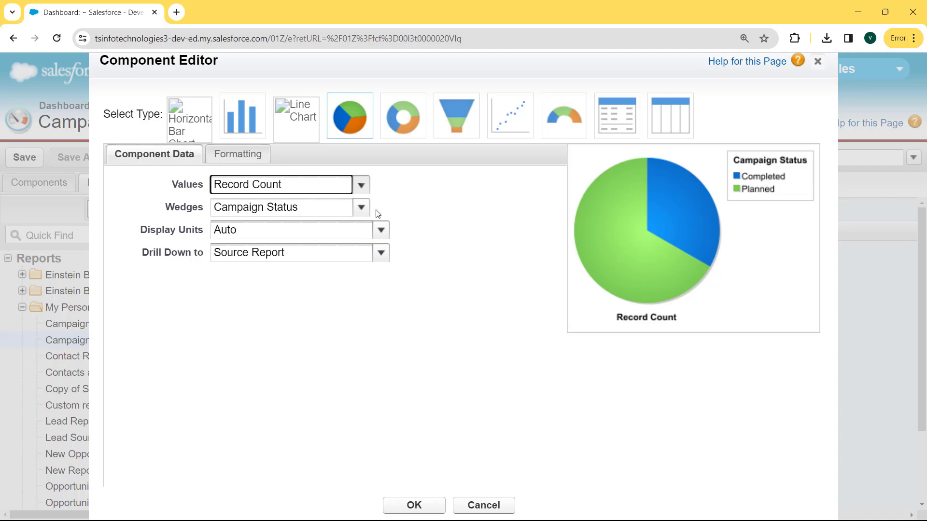
- Try Whole Units and Hundreds as the pie chart's display units, returning the setting to Auto
{"action": "left_click", "coordinate": [360, 209]}
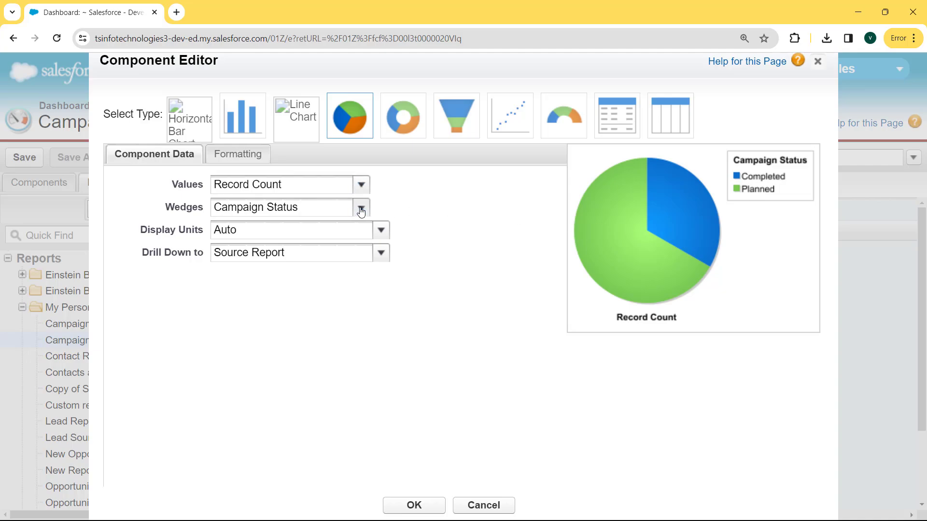
{"action": "left_click", "coordinate": [474, 230]}
{"action": "left_click", "coordinate": [380, 231]}
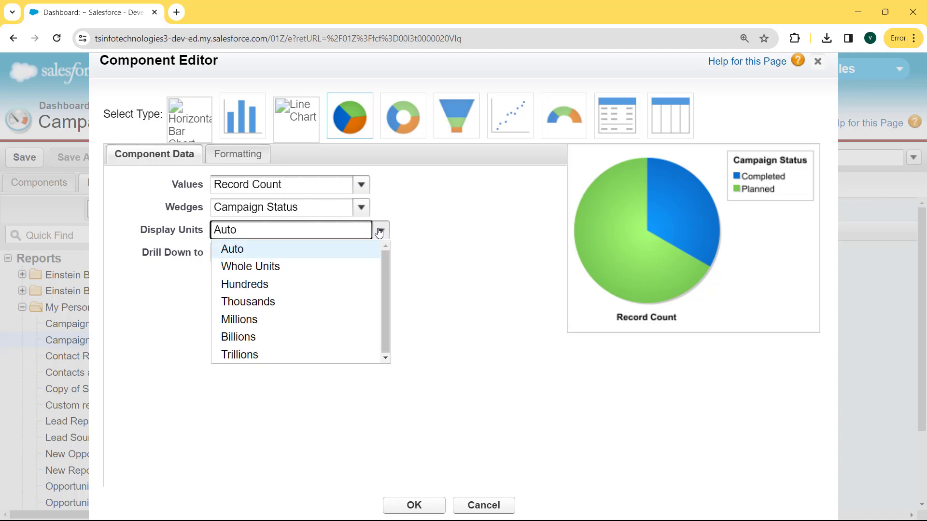
{"action": "left_click", "coordinate": [308, 274]}
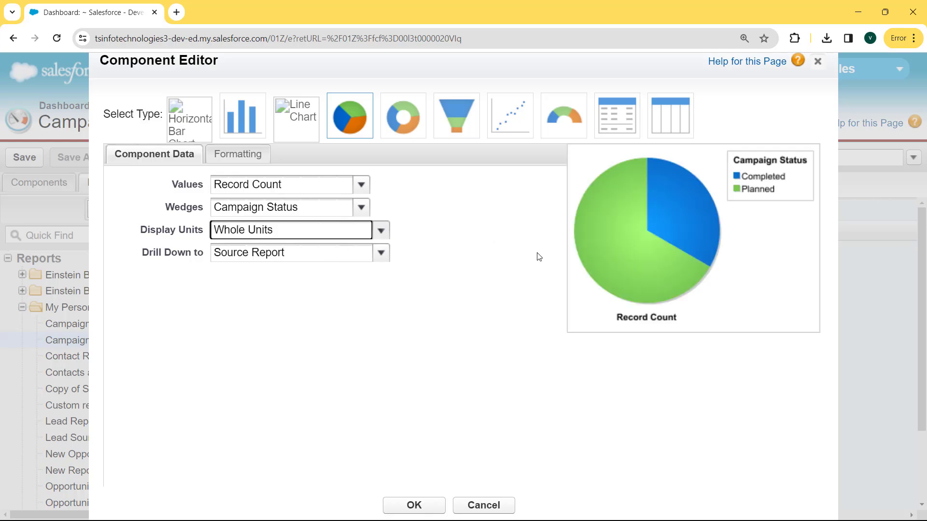
{"action": "left_click", "coordinate": [381, 231]}
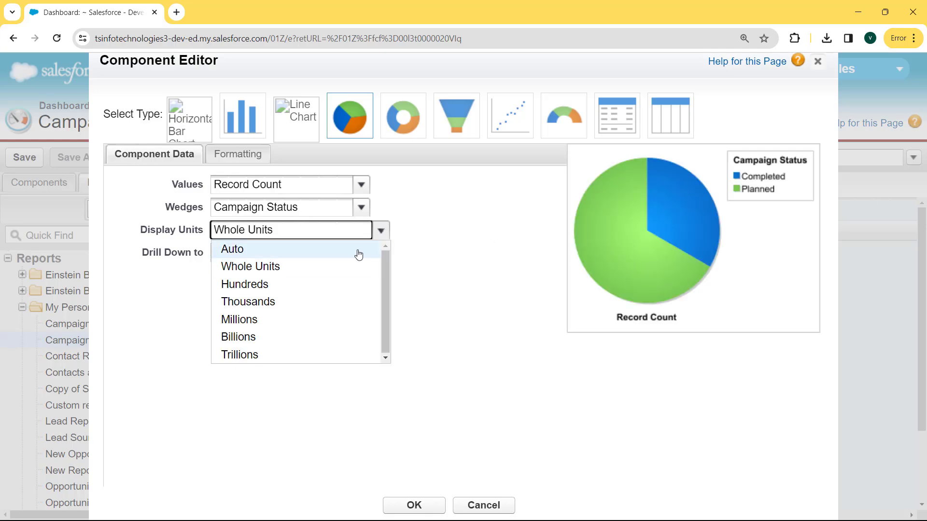
{"action": "left_click", "coordinate": [313, 287]}
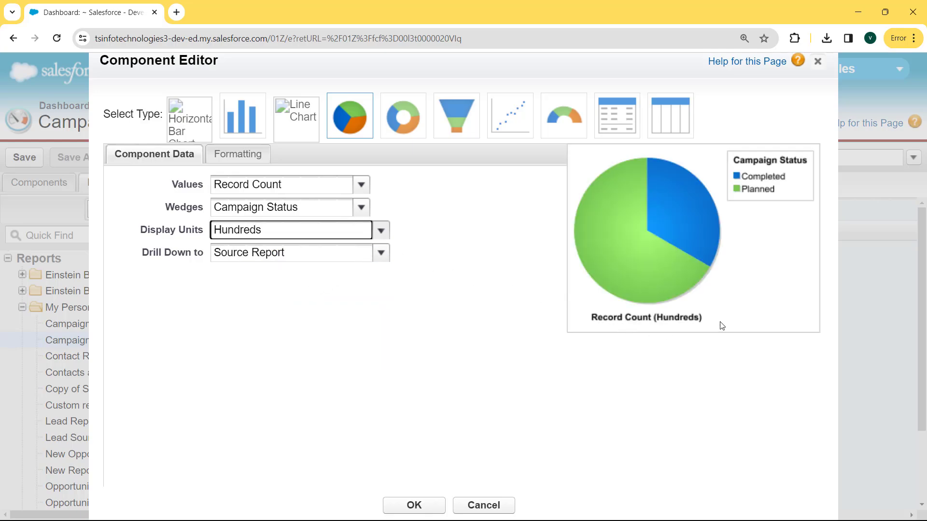
{"action": "left_click", "coordinate": [381, 231]}
{"action": "left_click", "coordinate": [297, 255]}
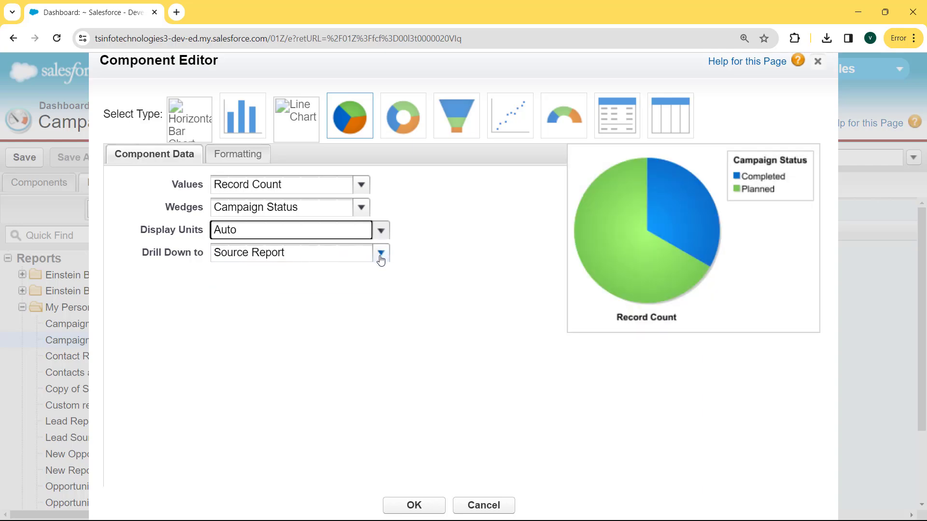
- Set the pie chart to drill down to Source Report and apply the component settings
{"action": "left_click", "coordinate": [381, 256]}
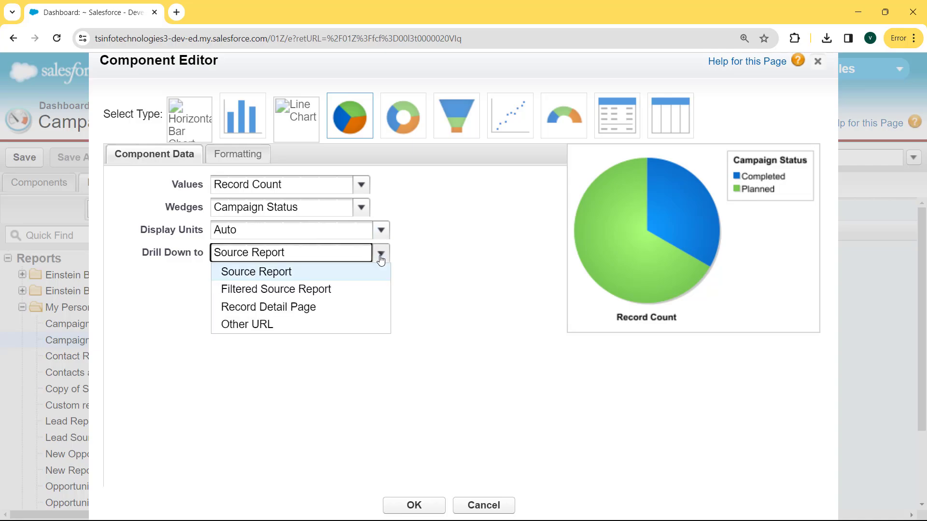
{"action": "left_click", "coordinate": [282, 275]}
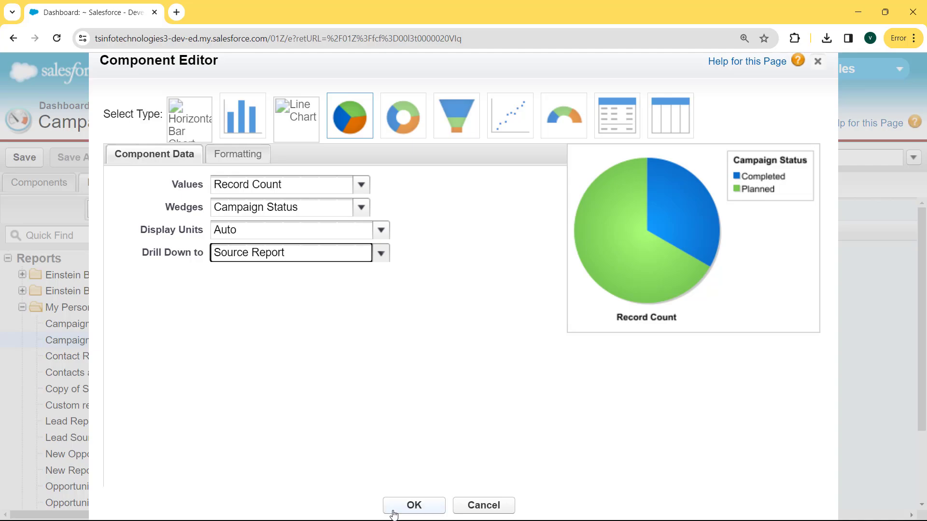
{"action": "left_click", "coordinate": [428, 505]}
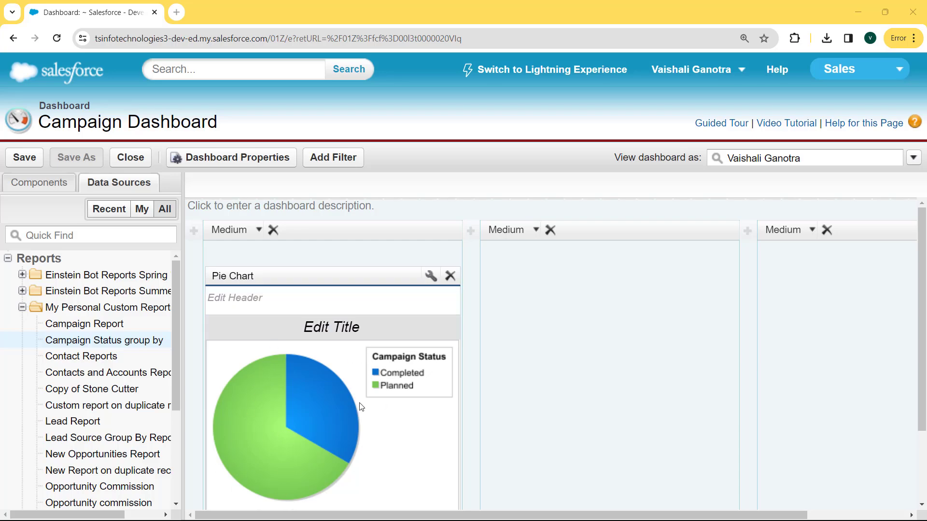
- Save the Campaign Dashboard to My Personal Dashboards with the unique name Campaign_Dashboards
{"action": "left_click", "coordinate": [24, 158]}
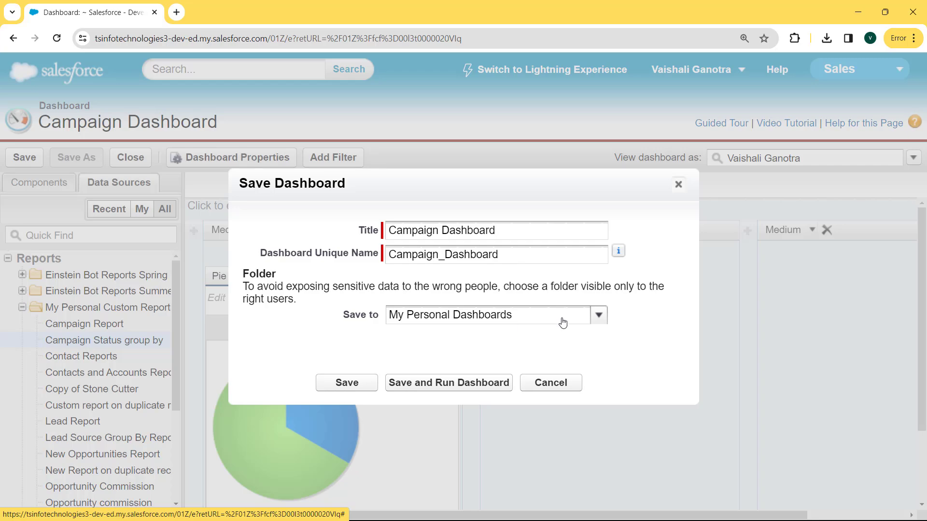
{"action": "left_click", "coordinate": [597, 316]}
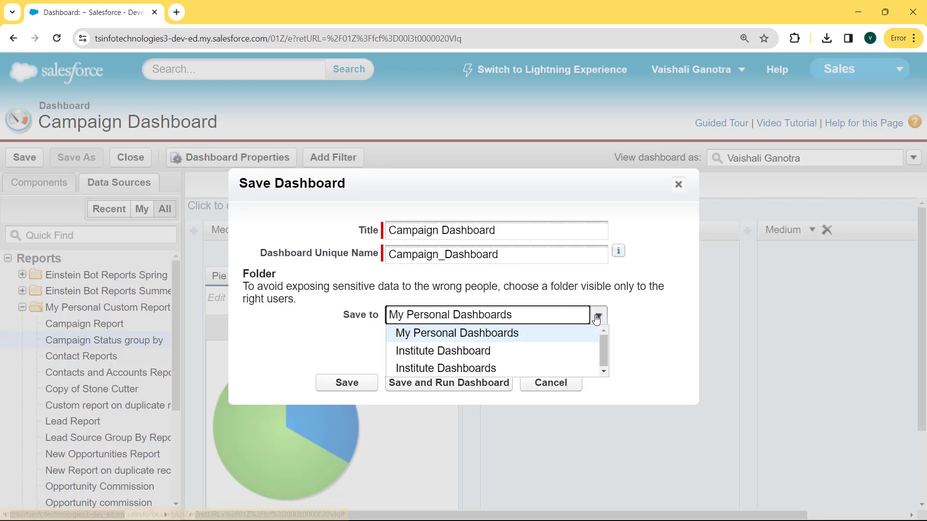
{"action": "left_click", "coordinate": [519, 338]}
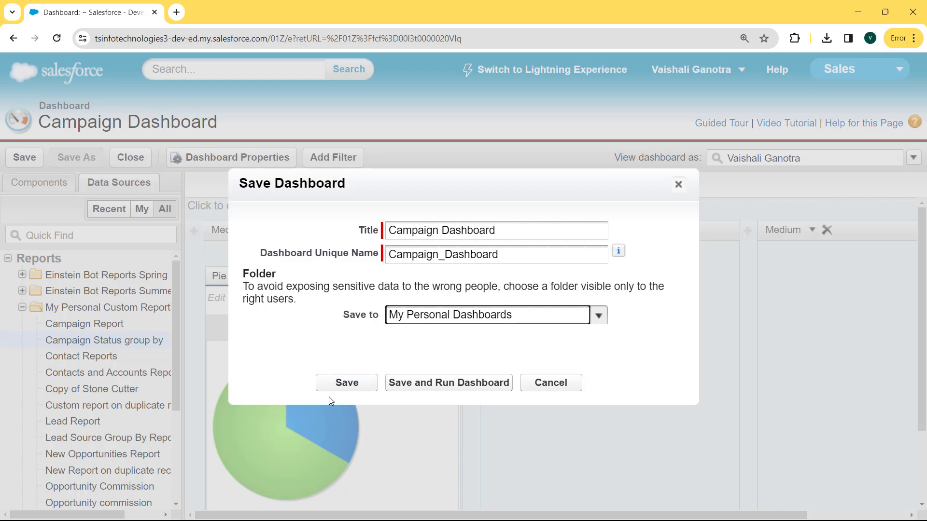
{"action": "left_click", "coordinate": [336, 386]}
{"action": "type", "text": "s"}
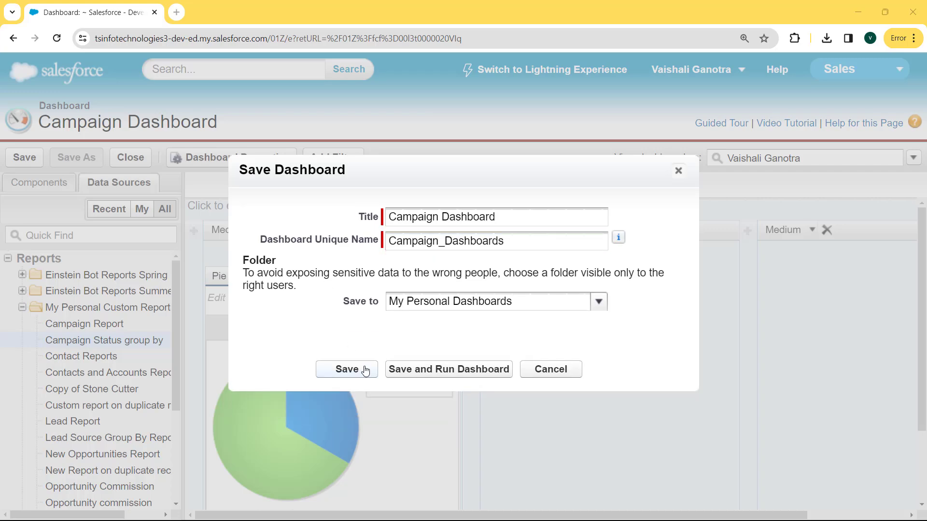
{"action": "left_click", "coordinate": [363, 370]}
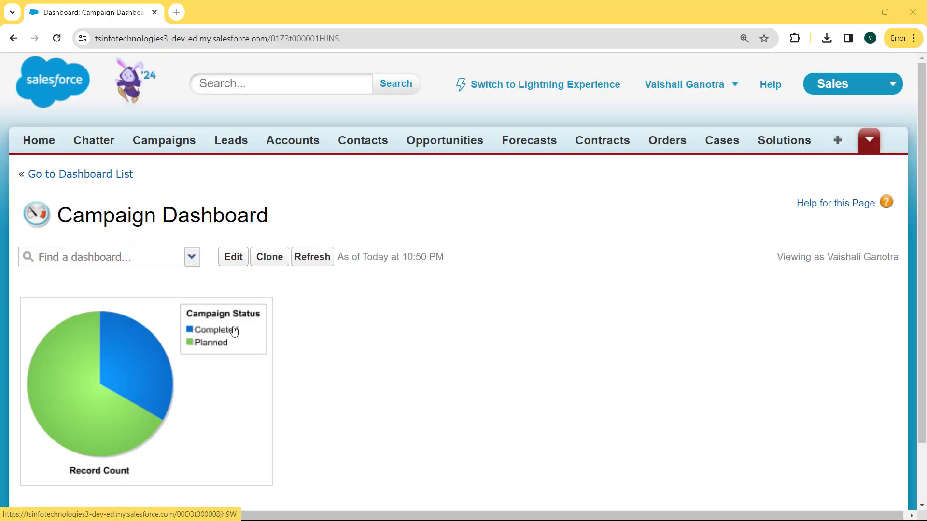
- Reopen the dashboard for editing and add a horizontal bar chart to the second column with Campaign Report as data source
{"action": "left_click", "coordinate": [231, 263]}
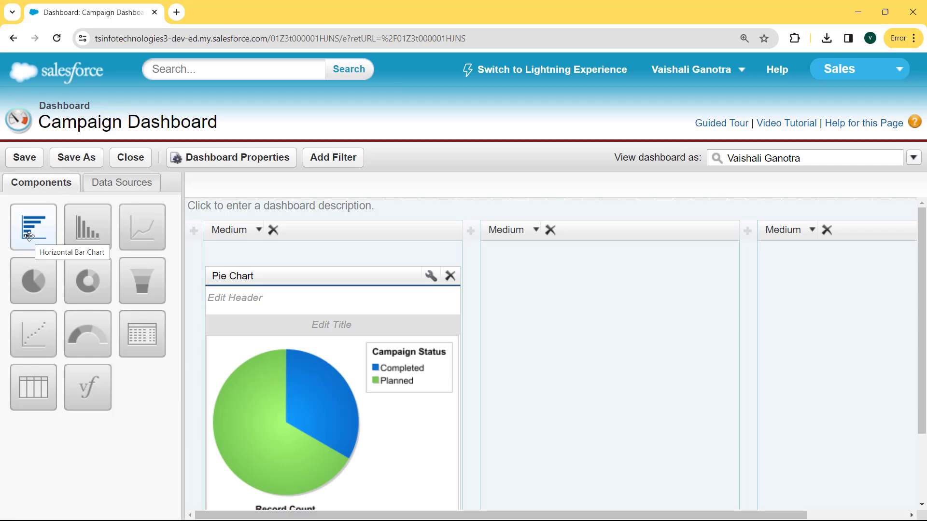
{"action": "left_click_drag", "start_coordinate": [29, 235], "coordinate": [556, 333]}
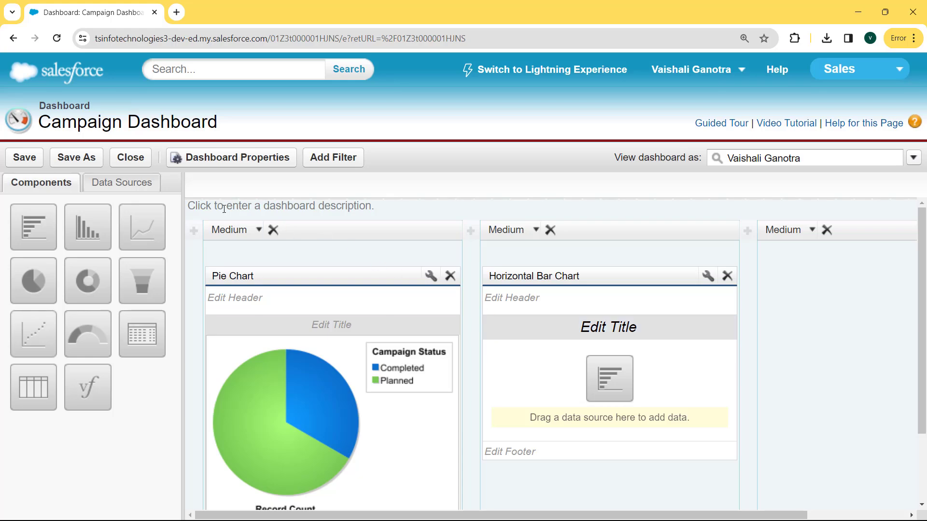
{"action": "left_click", "coordinate": [127, 187]}
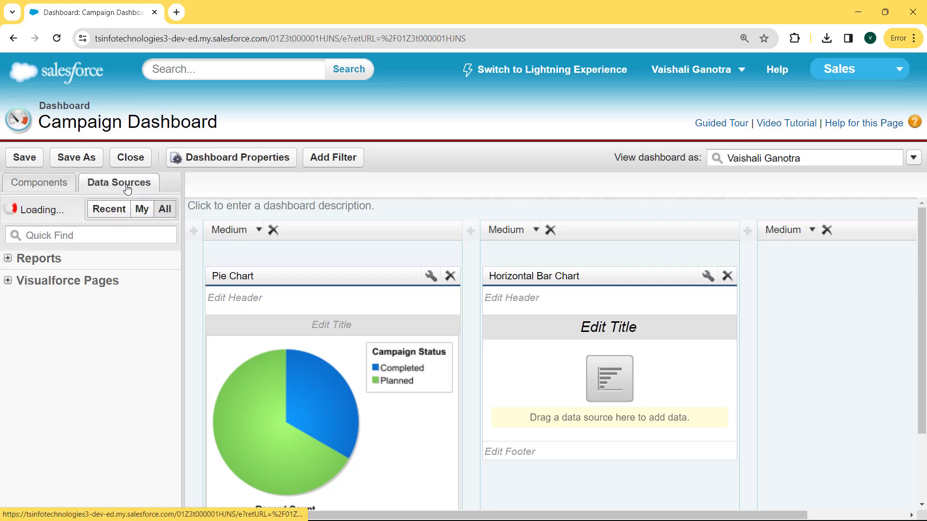
{"action": "left_click", "coordinate": [65, 262]}
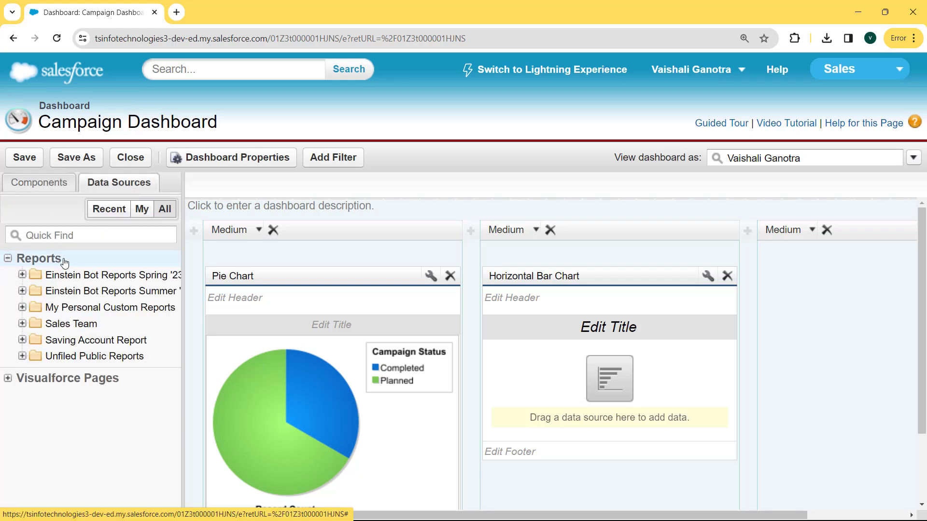
{"action": "left_click", "coordinate": [63, 309]}
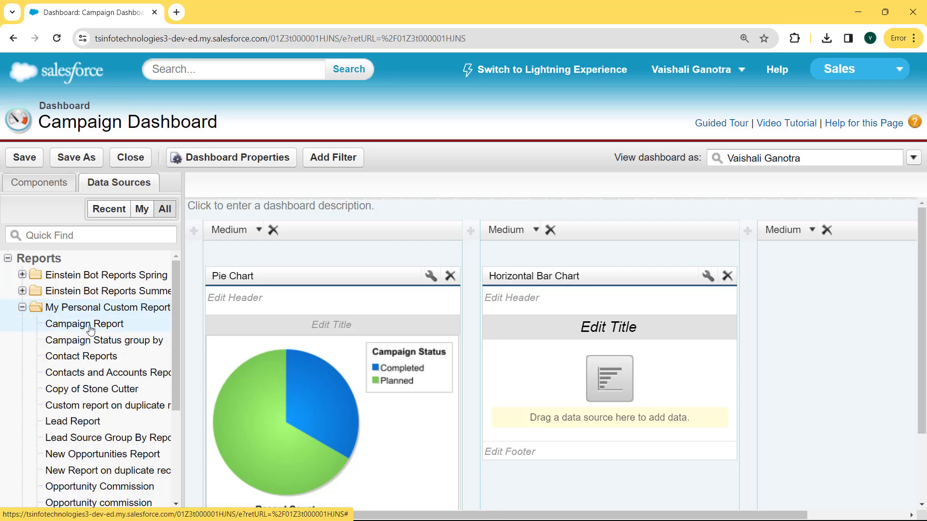
{"action": "left_click_drag", "start_coordinate": [90, 325], "coordinate": [542, 365]}
{"action": "left_click_drag", "start_coordinate": [542, 365], "coordinate": [542, 366]}
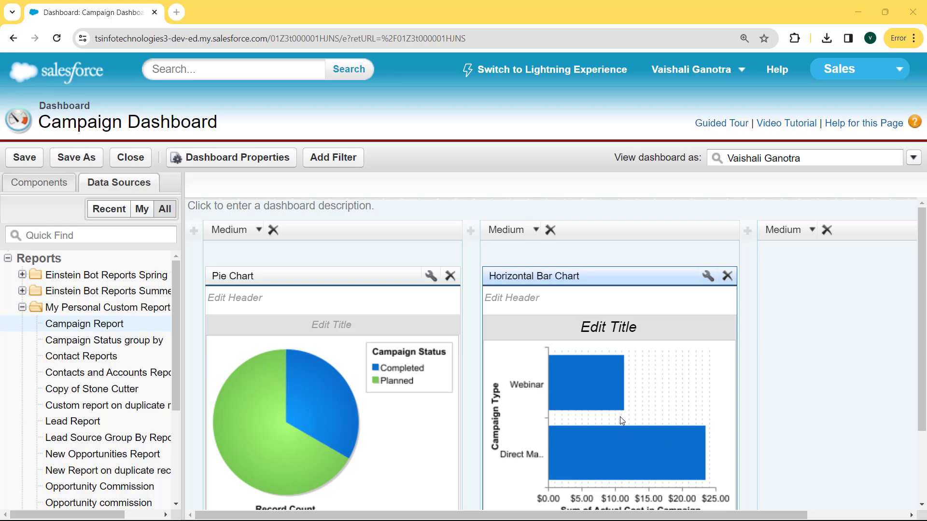
- In the horizontal bar chart's component data, plot Sum of Expected Response (%) on the X-Axis against Campaign Type on the Y-Axis
{"action": "left_click", "coordinate": [705, 280]}
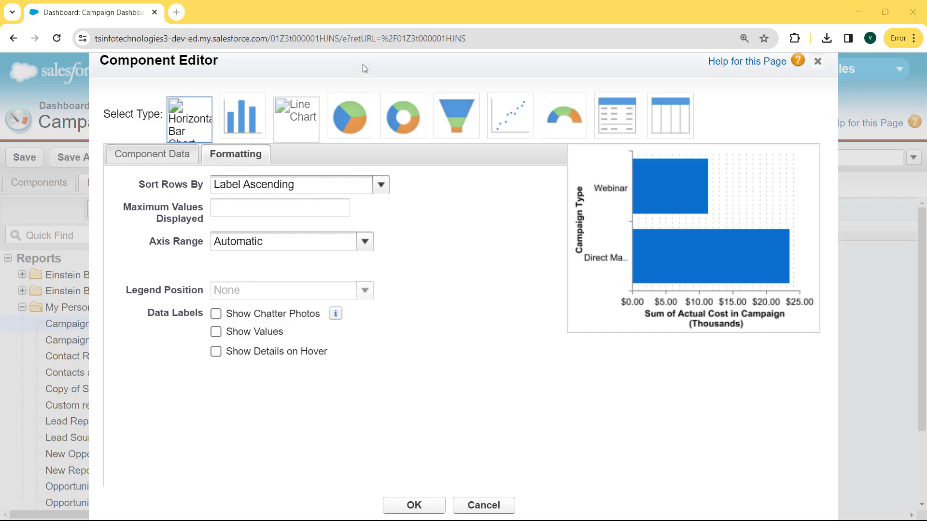
{"action": "left_click", "coordinate": [163, 155]}
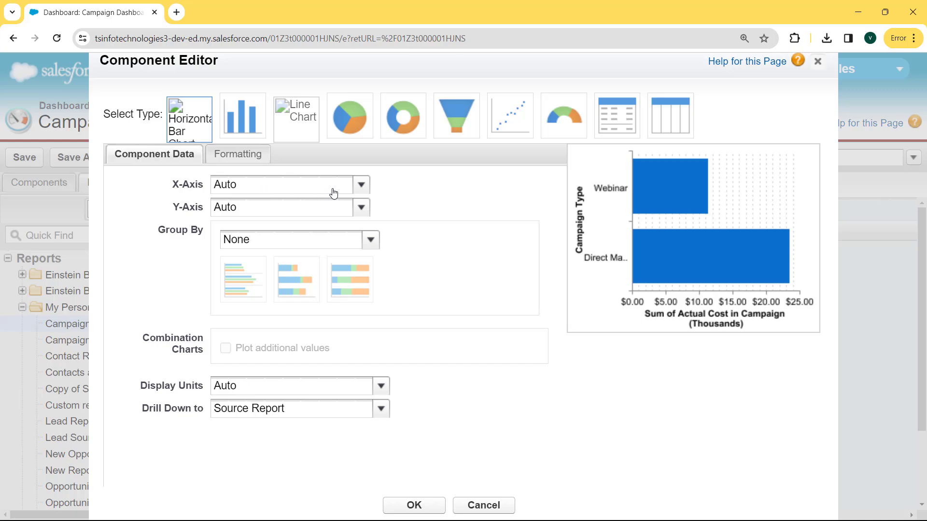
{"action": "left_click", "coordinate": [361, 187]}
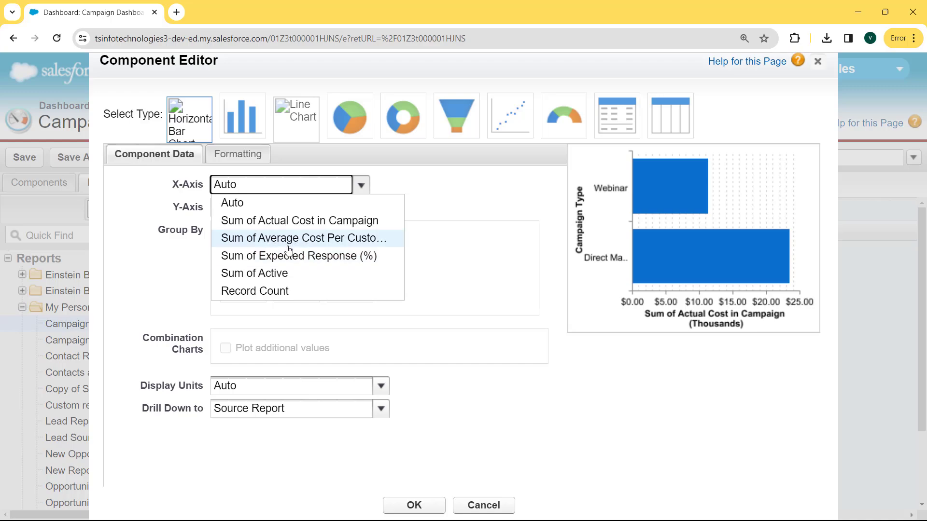
{"action": "left_click", "coordinate": [292, 261]}
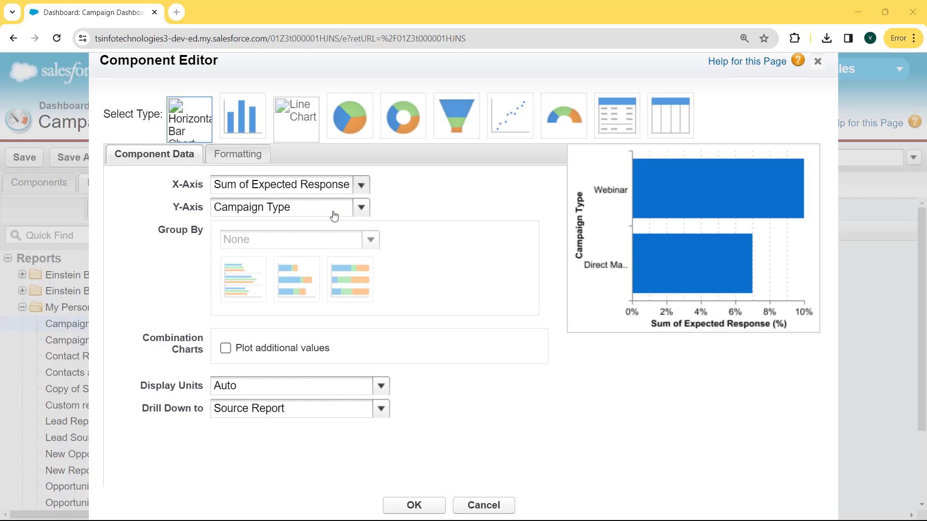
- Set the bar chart's display units to Hundreds, keep the drill-down on Source Report, and apply the component settings
{"action": "scroll", "coordinate": [334, 216], "scroll_direction": "up", "scroll_amount": 1}
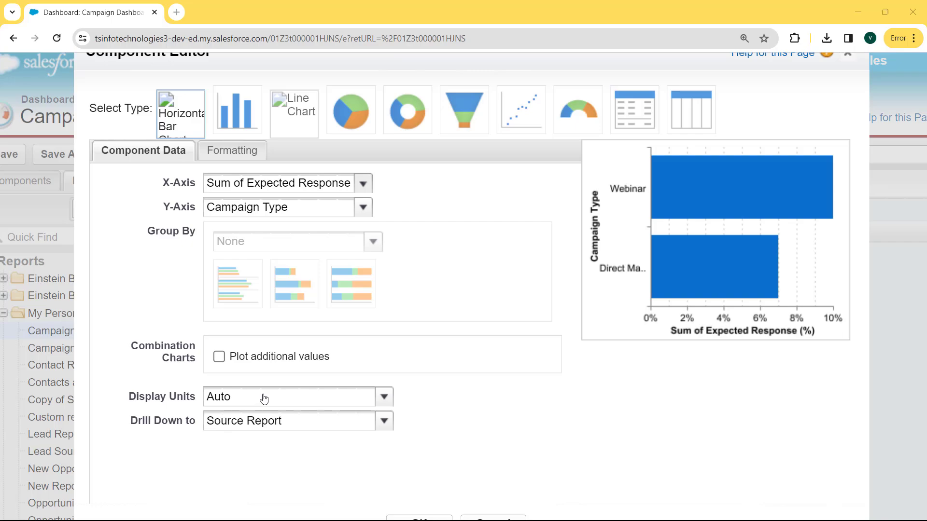
{"action": "left_click", "coordinate": [384, 402]}
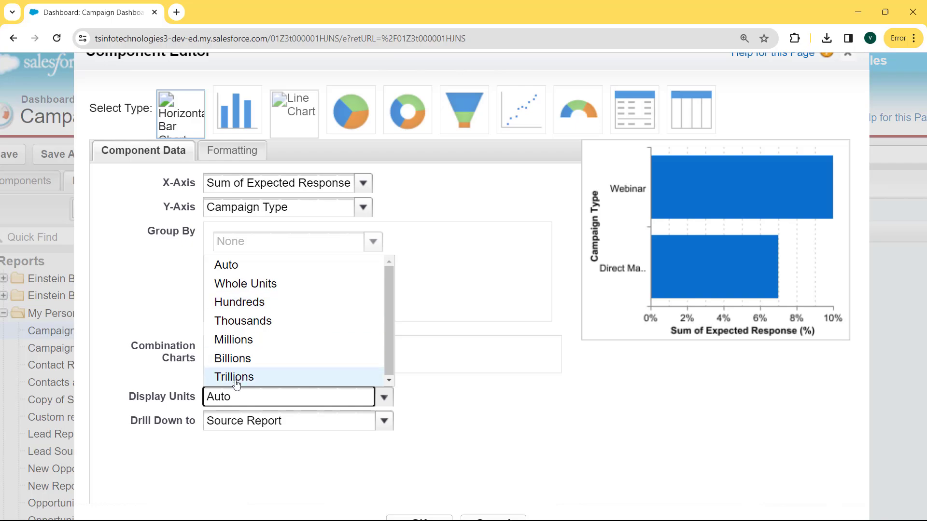
{"action": "left_click", "coordinate": [251, 308]}
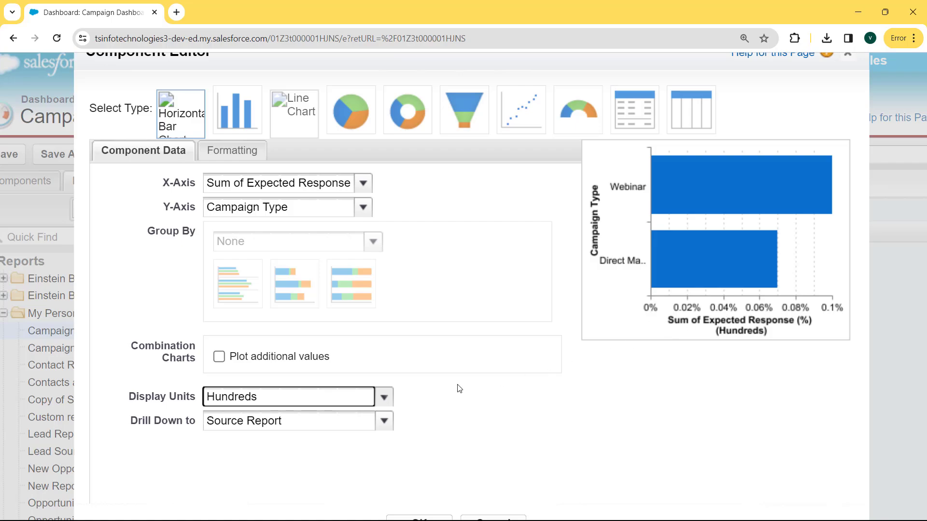
{"action": "left_click", "coordinate": [384, 422]}
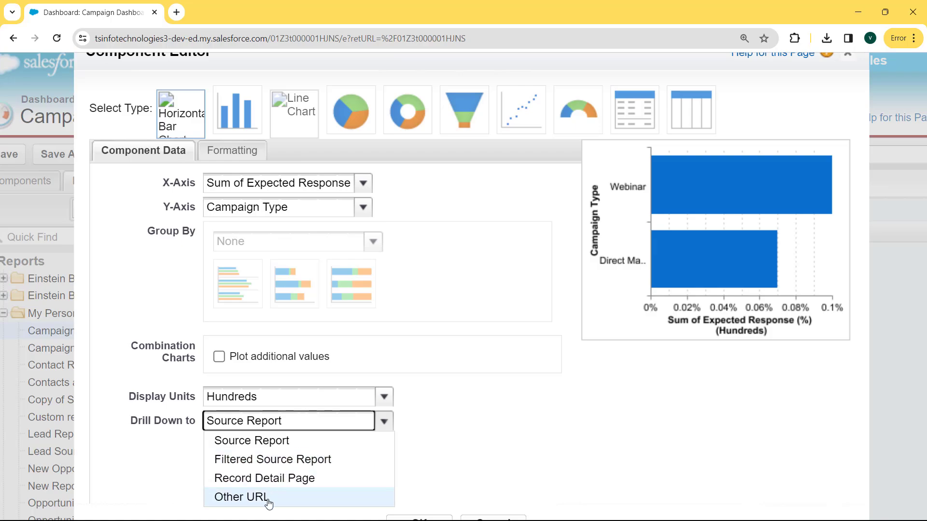
{"action": "left_click", "coordinate": [326, 429]}
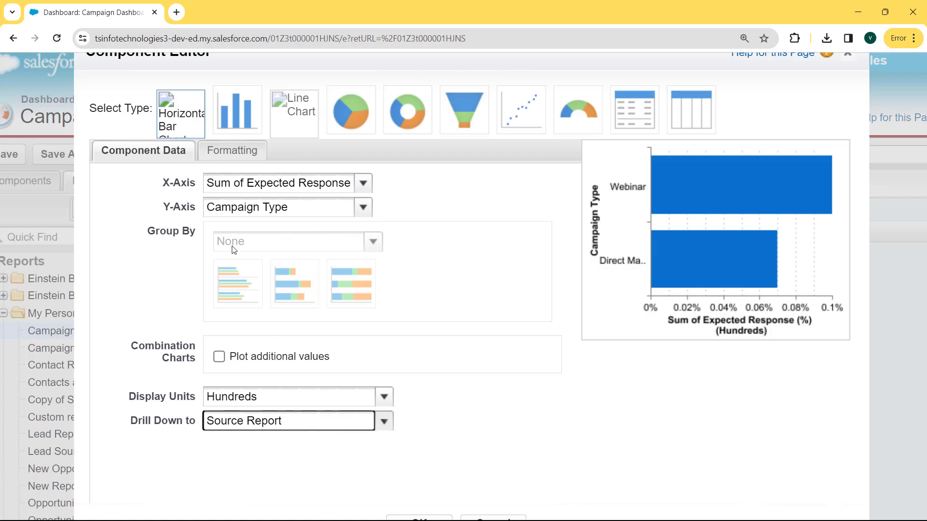
{"action": "key", "text": "ctrl+minus"}
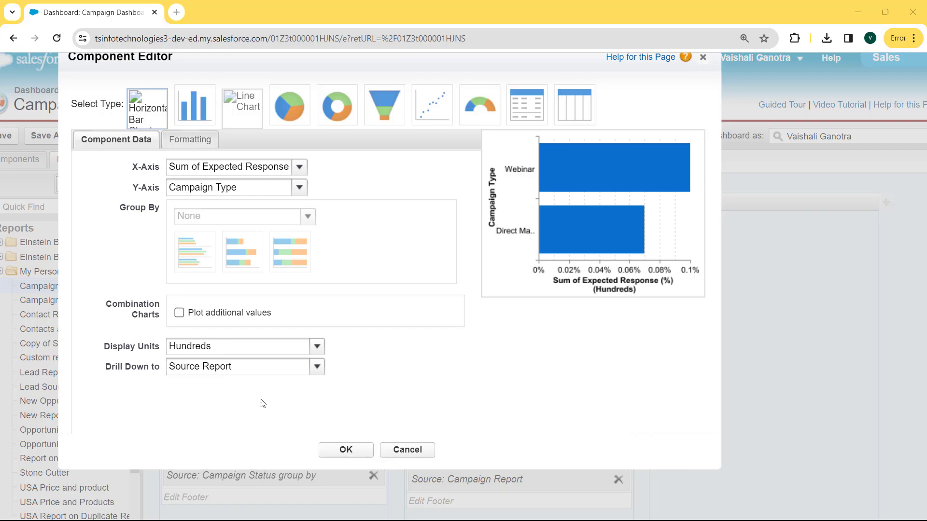
{"action": "left_click", "coordinate": [345, 453]}
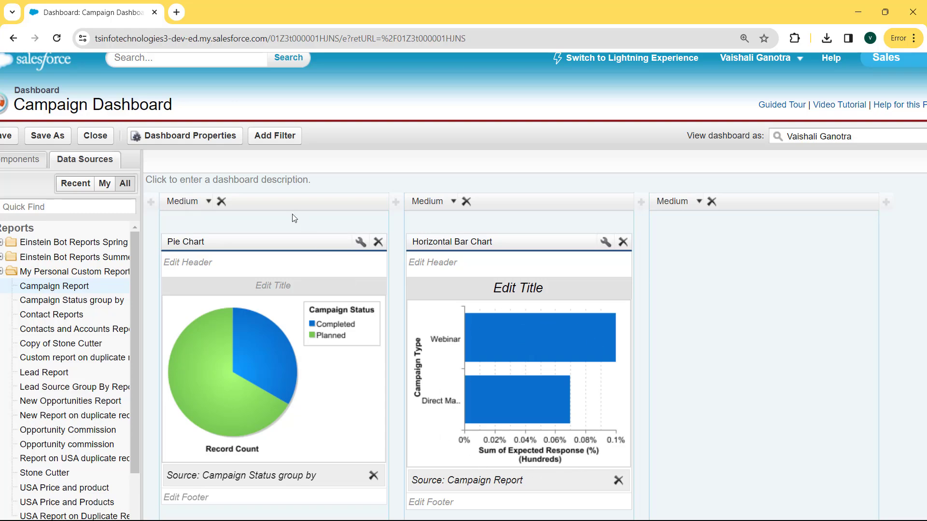
- Save the edited Campaign Dashboard and refresh its data from the dashboard view
{"action": "left_click", "coordinate": [7, 136]}
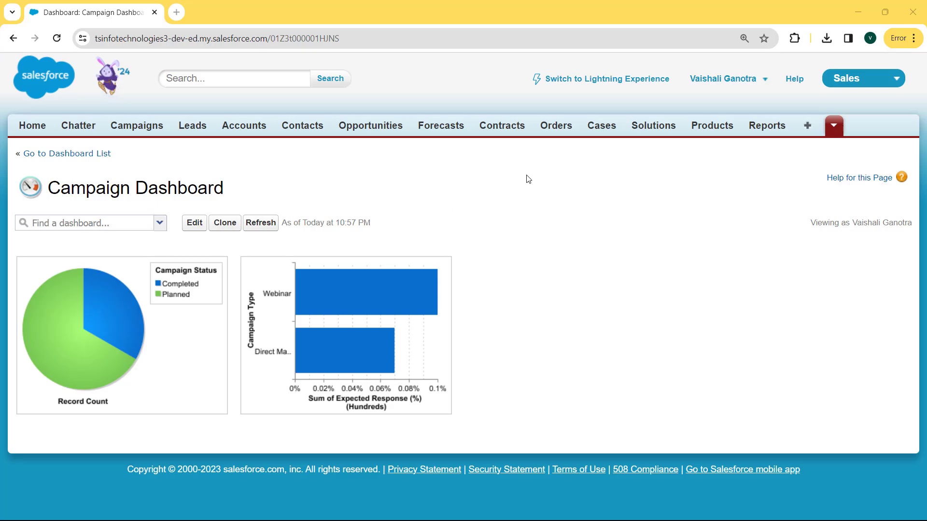
{"action": "left_click", "coordinate": [828, 131]}
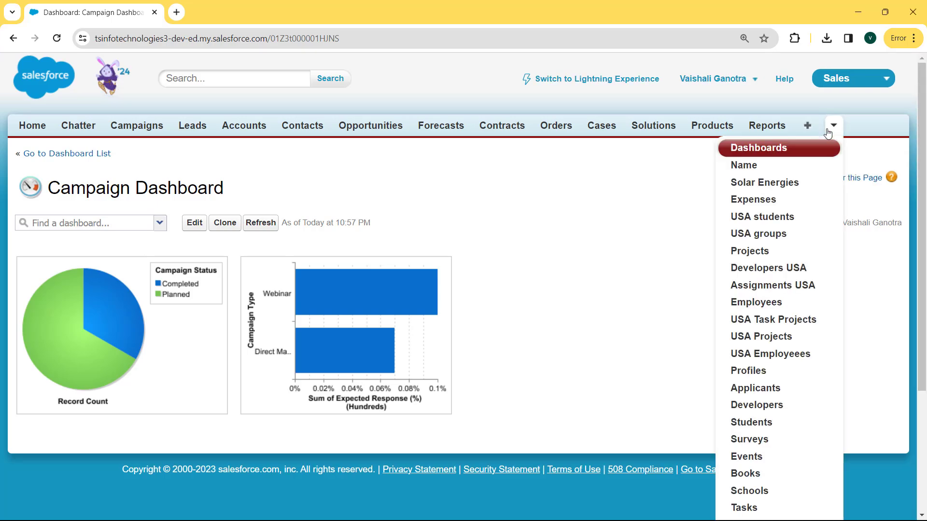
{"action": "left_click", "coordinate": [765, 149]}
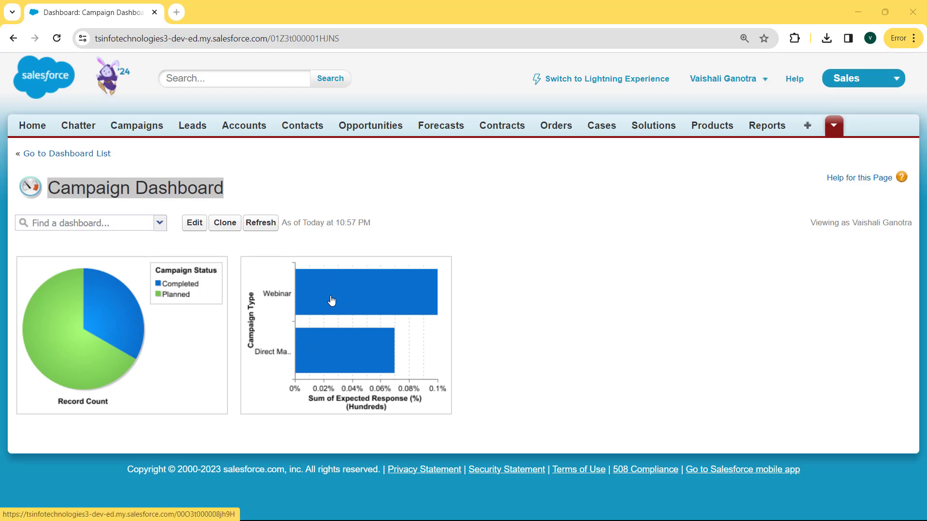
{"action": "left_click", "coordinate": [260, 227]}
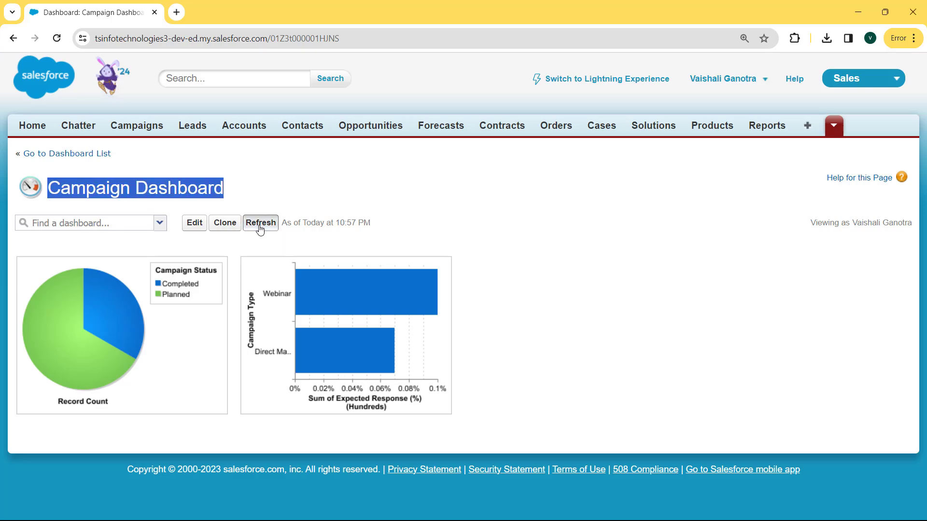